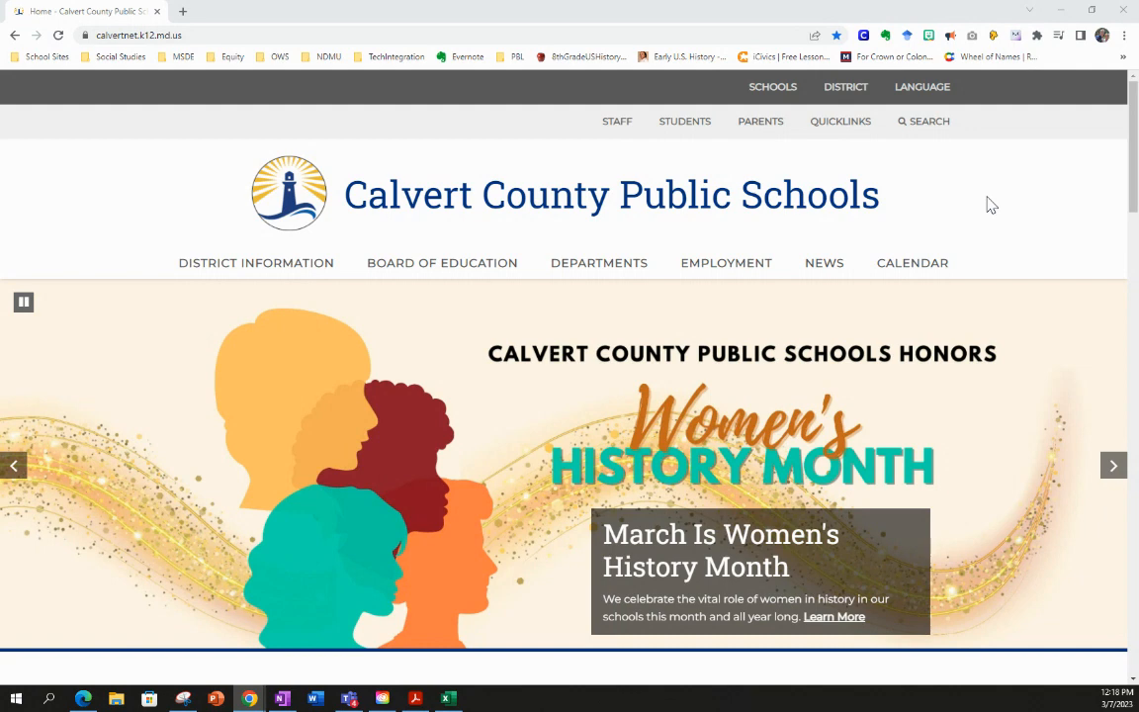
Open Office 365 from the student online tools on the Calvert County Public Schools website.
click(681, 125)
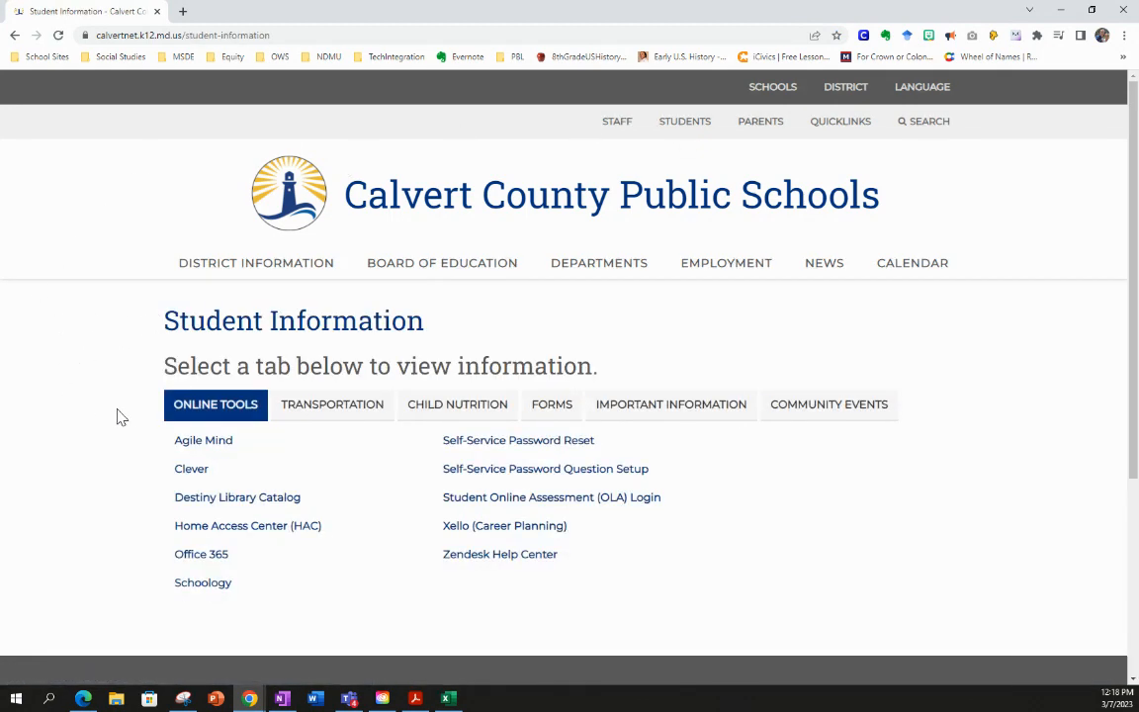
scroll(133, 494, down, 1)
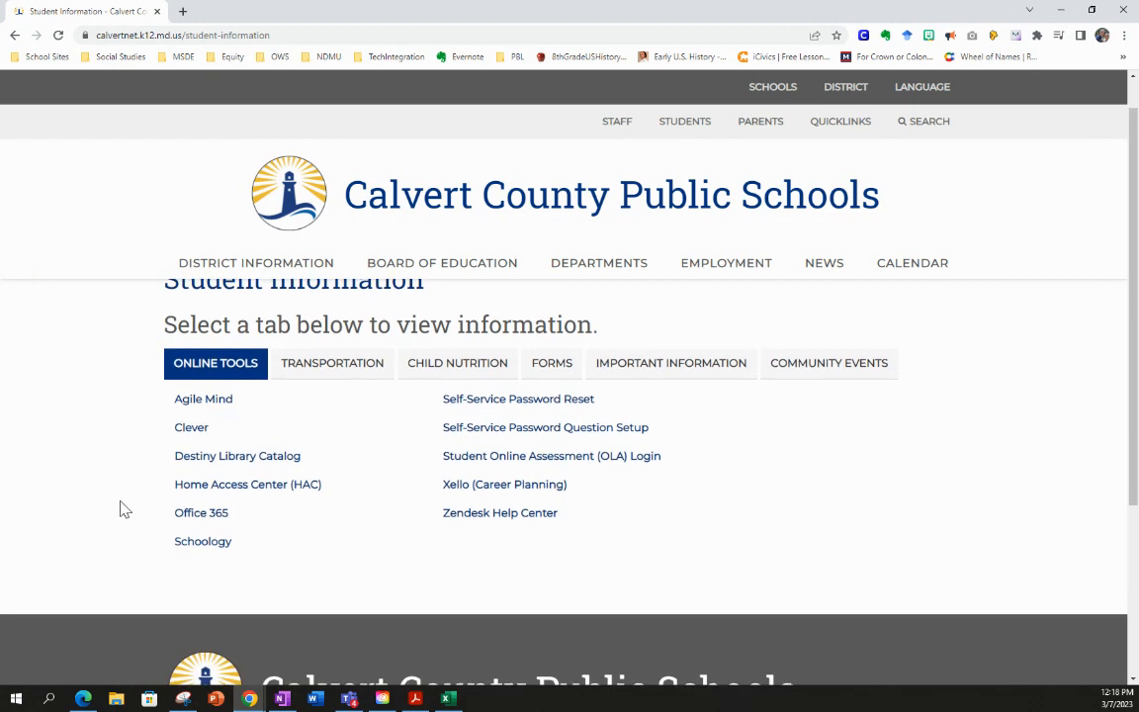
click(202, 515)
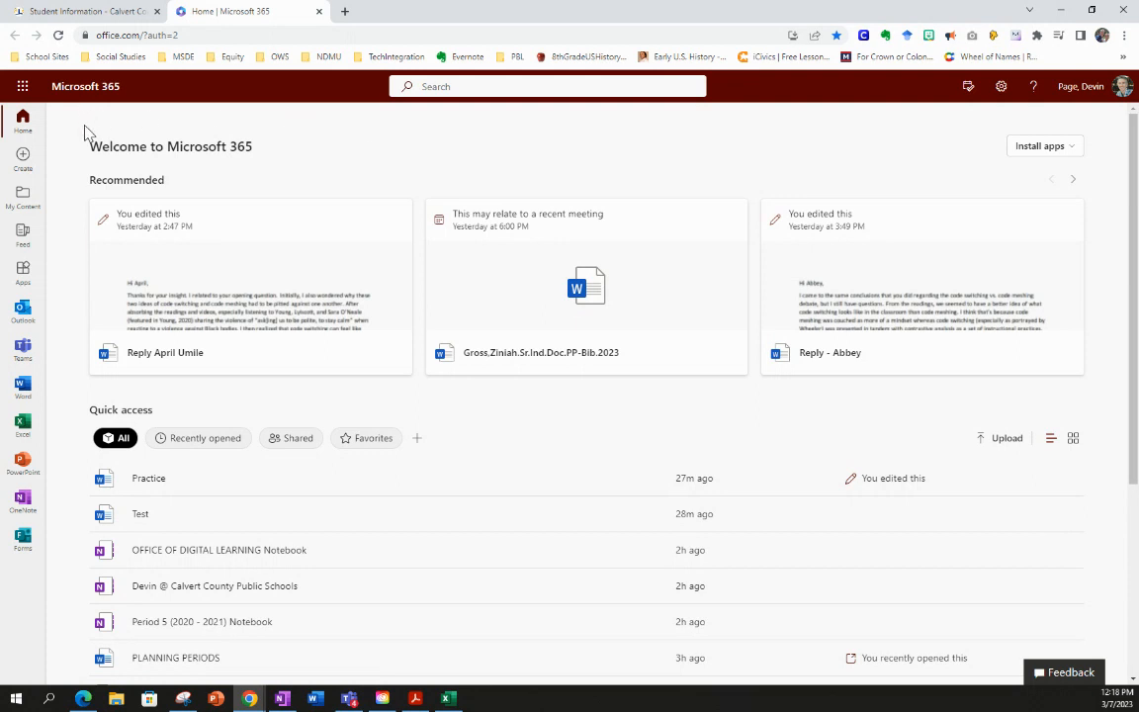
Switch to OneDrive and display the My files list.
click(23, 88)
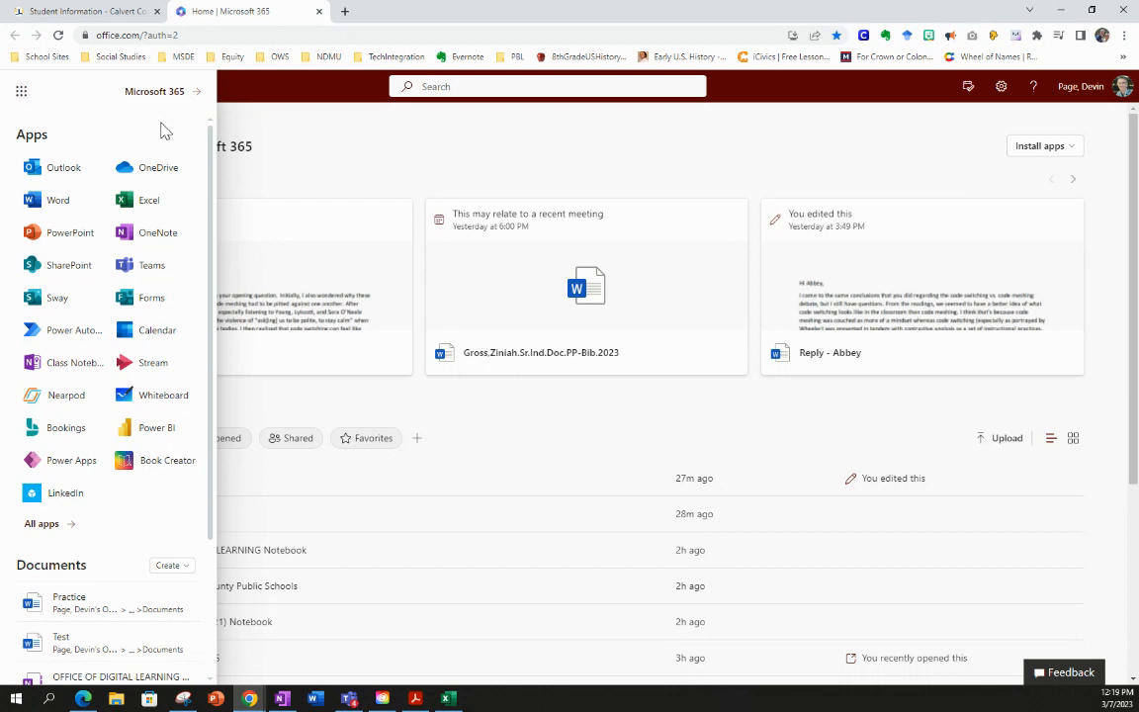
click(148, 170)
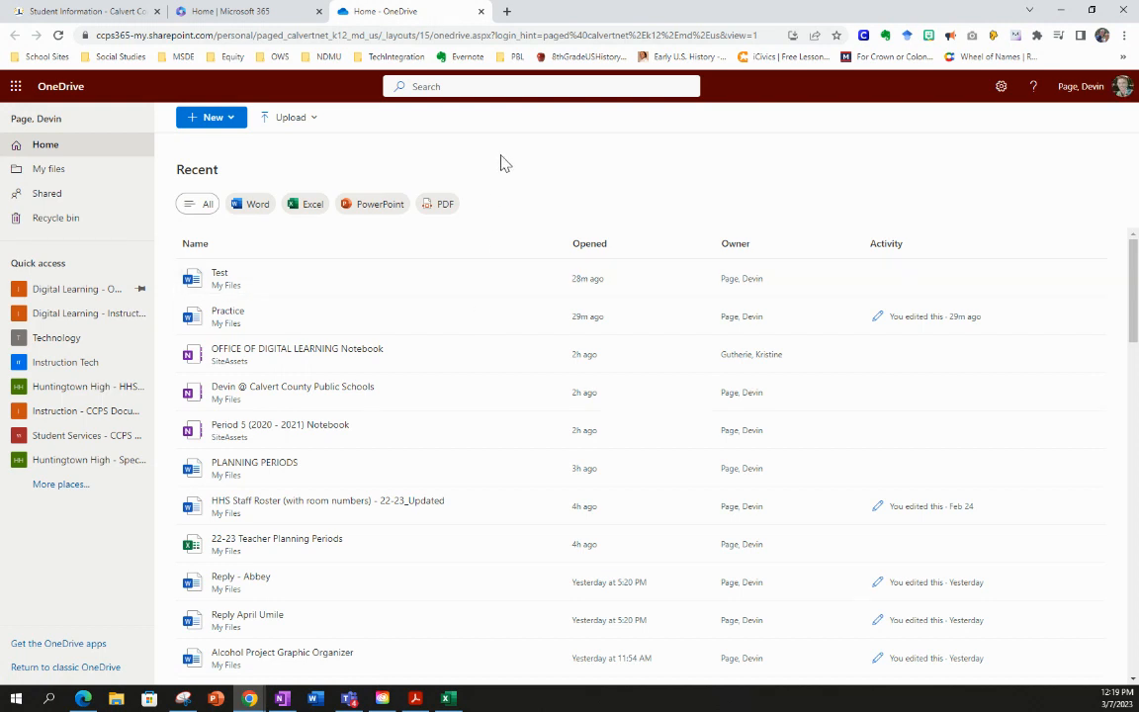
click(53, 173)
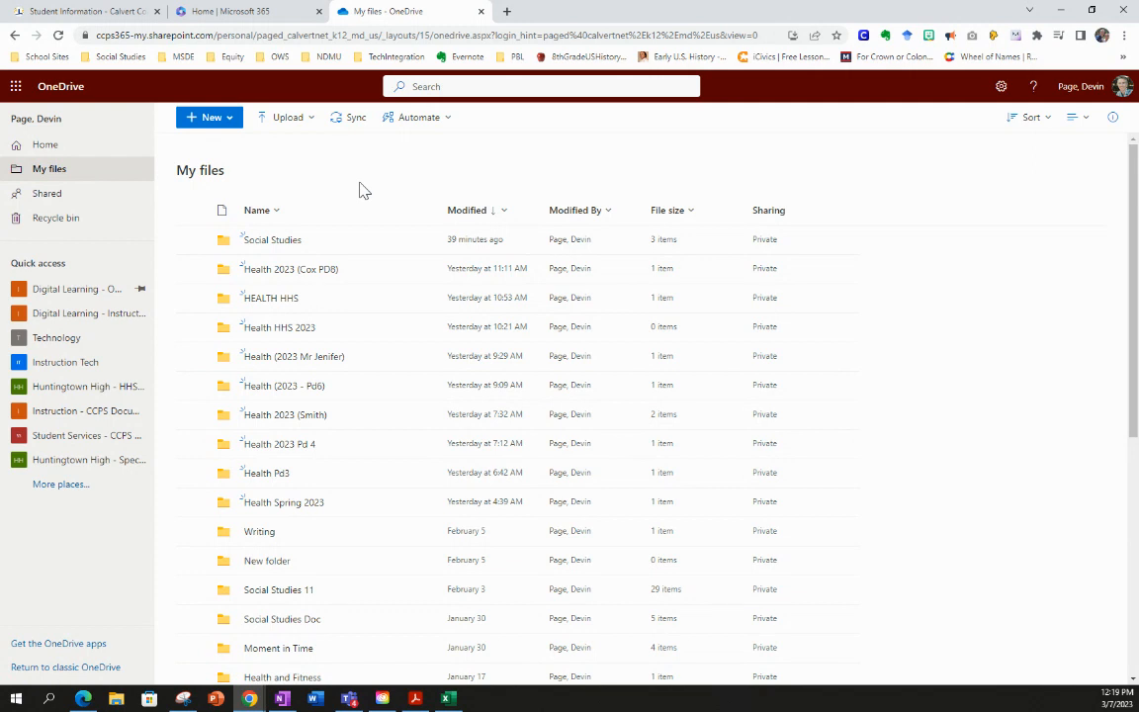
Create a folder named "2022 - 23" in My files and sort the list by modified date, newer to older.
click(219, 119)
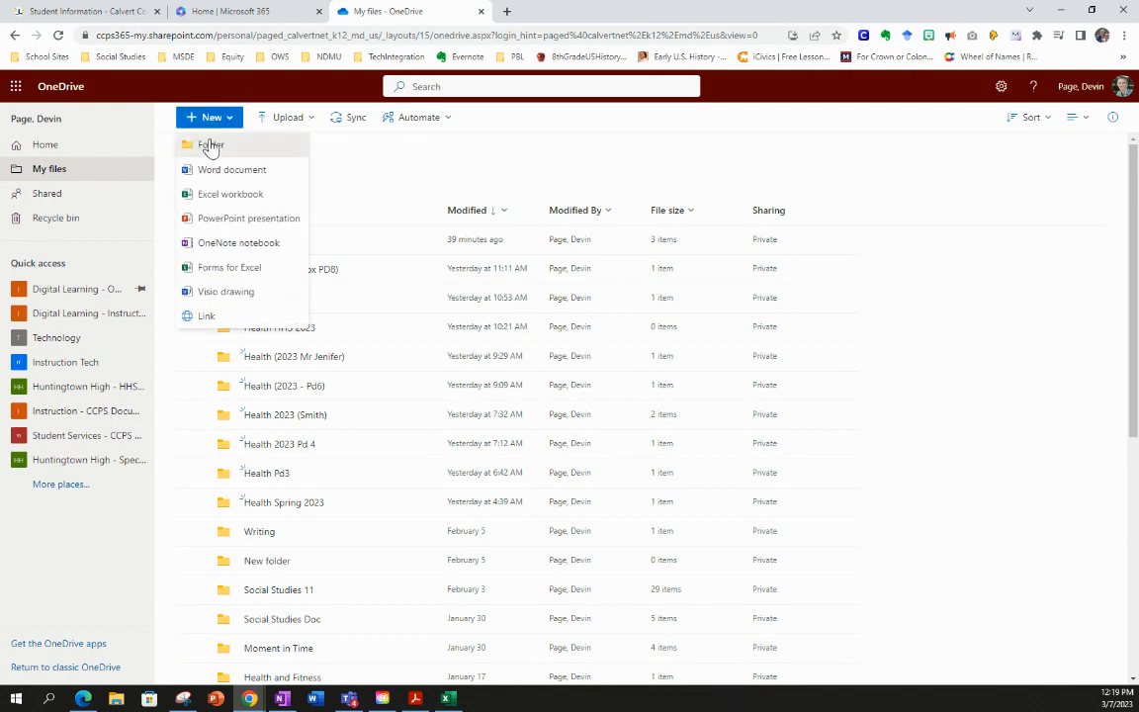
click(210, 146)
text(2022 - 2)
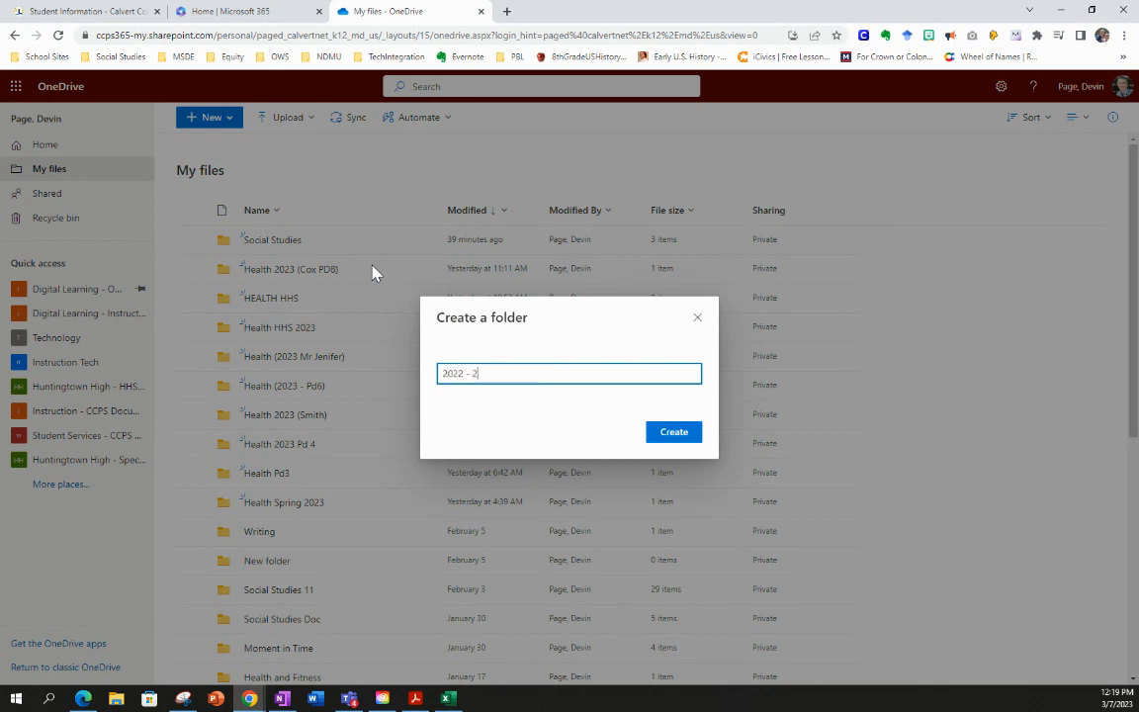
text(3)
click(680, 438)
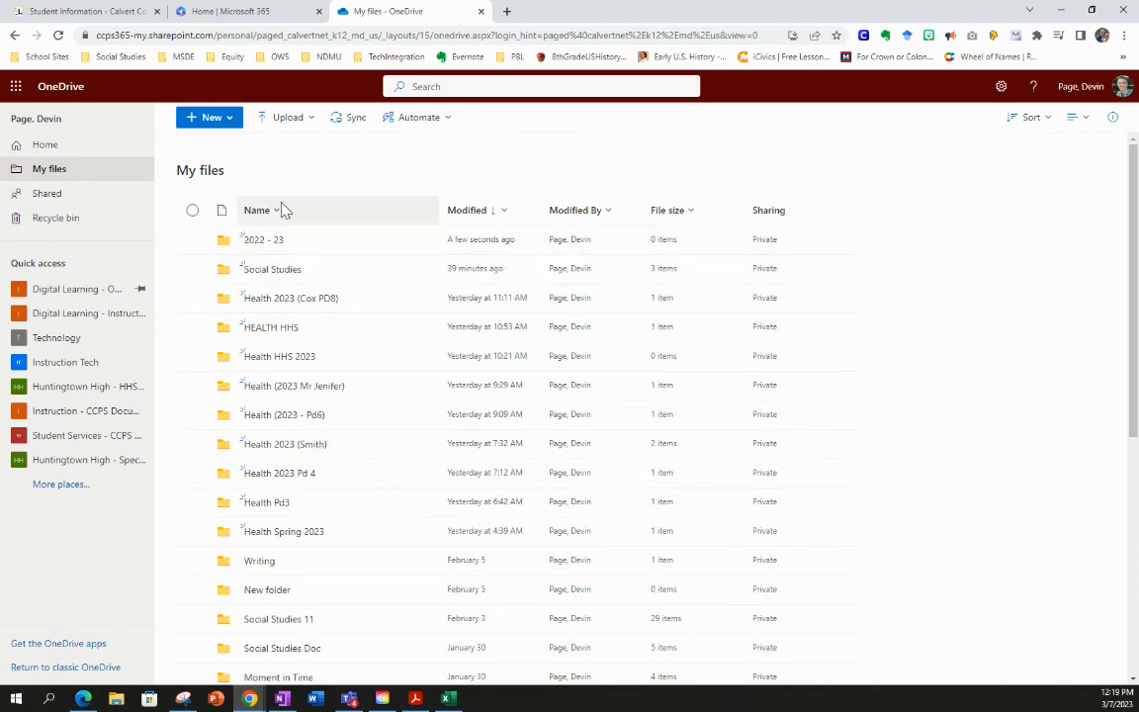
click(467, 212)
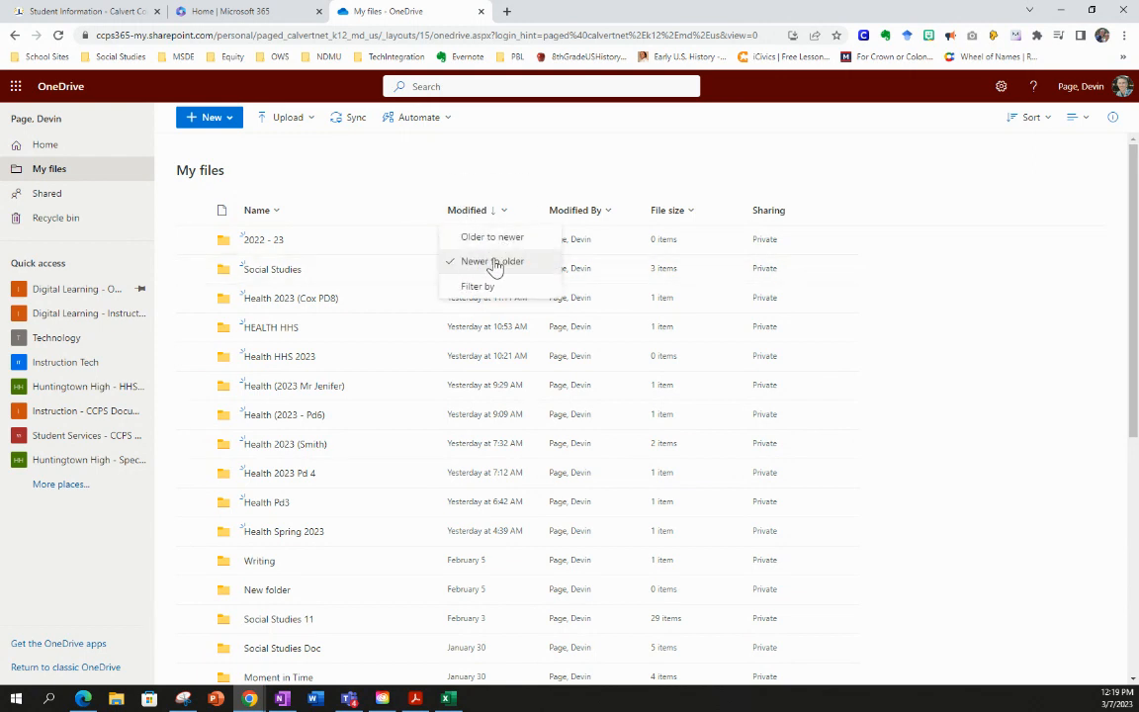
click(494, 263)
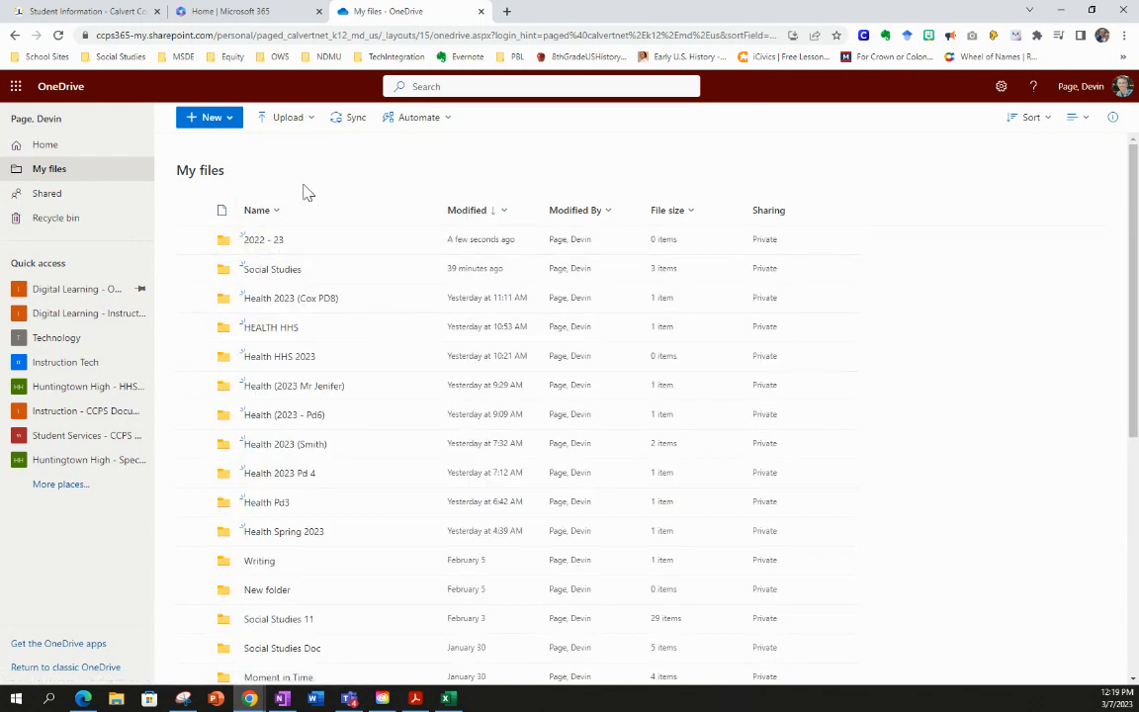
Open the "2022 - 23" folder and create a subfolder named "Math" in it.
click(263, 243)
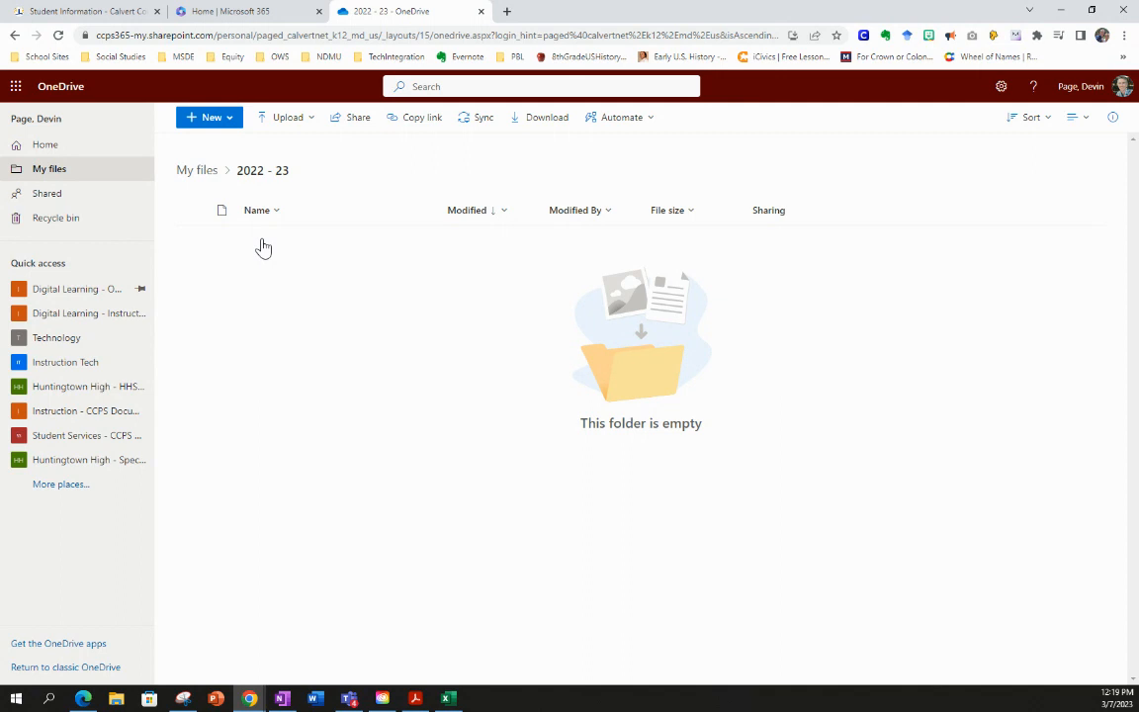
click(229, 127)
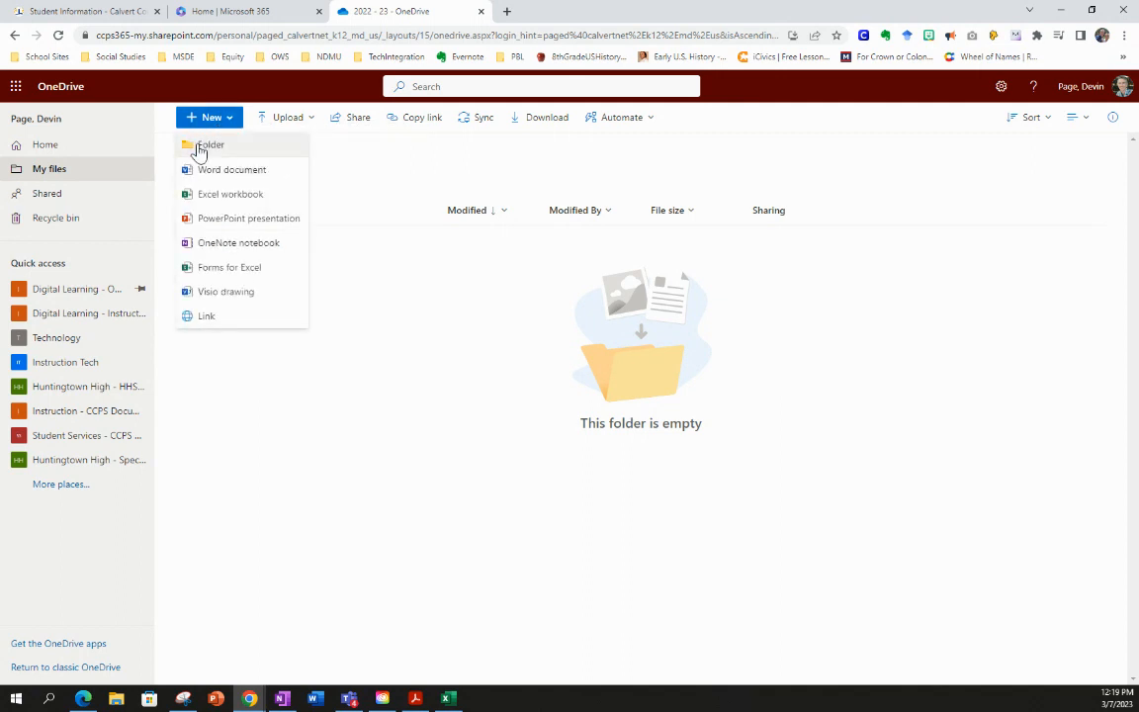
click(201, 146)
text(Math)
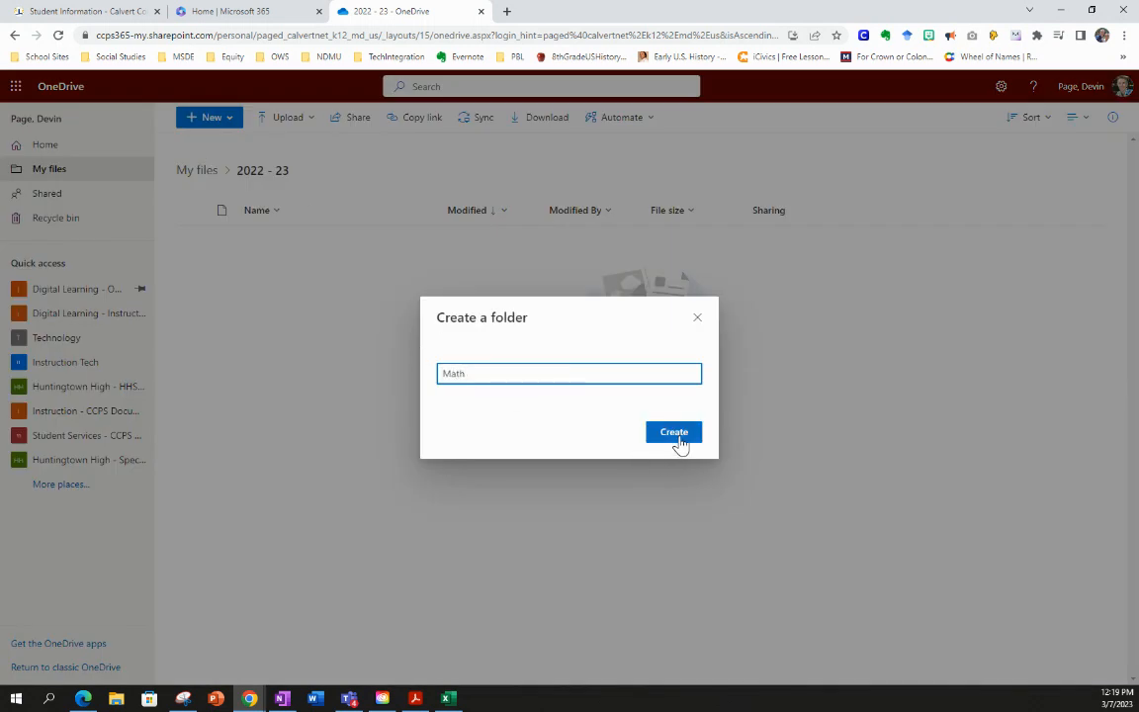
click(678, 439)
Create a subfolder named "ELA" inside the "2022 - 23" folder.
click(224, 119)
click(219, 151)
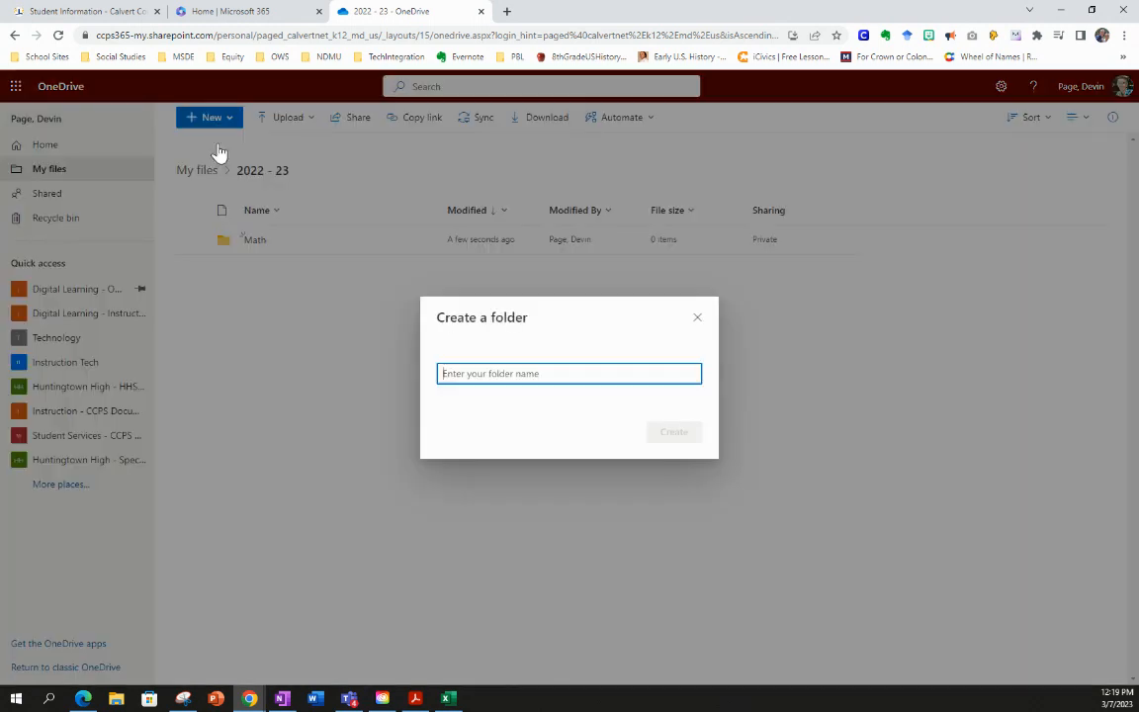
text(El)
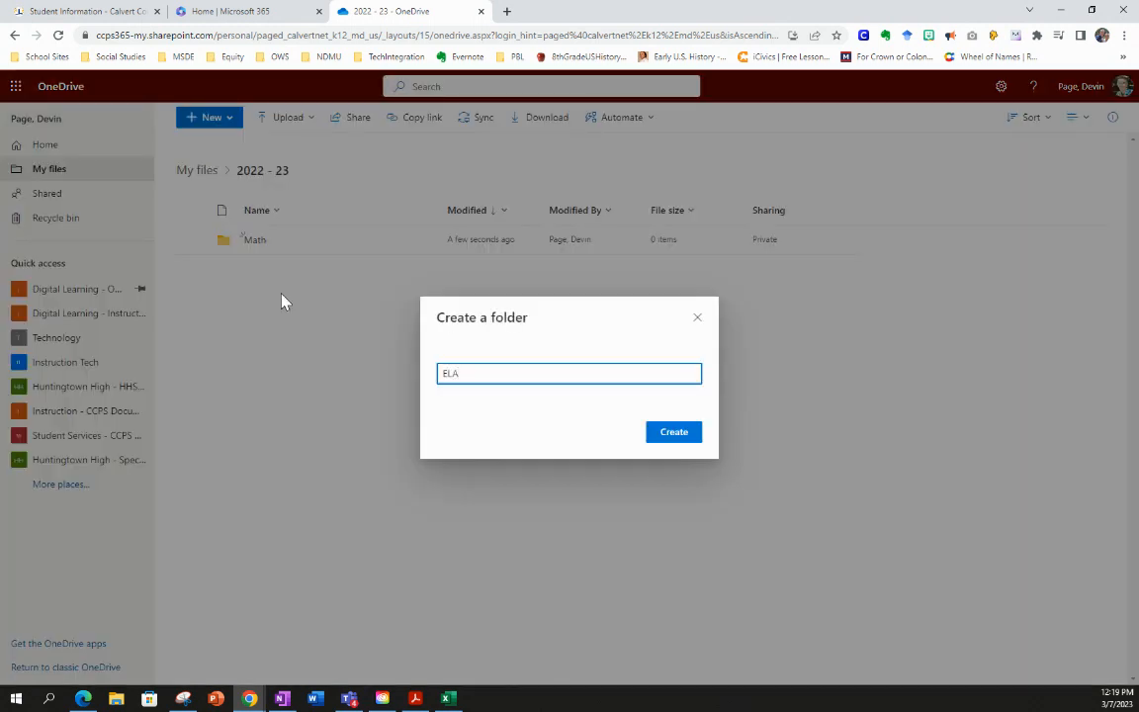
click(677, 432)
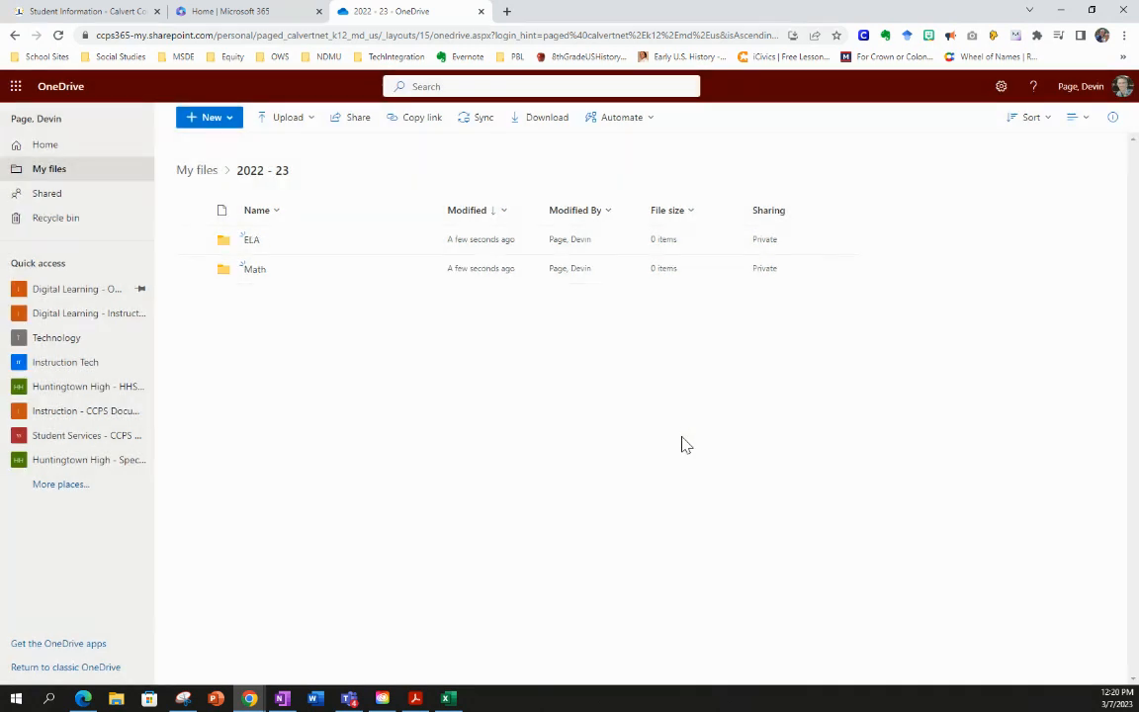
Create a subfolder named "Science" inside the "2022 - 23" folder.
click(218, 121)
click(210, 145)
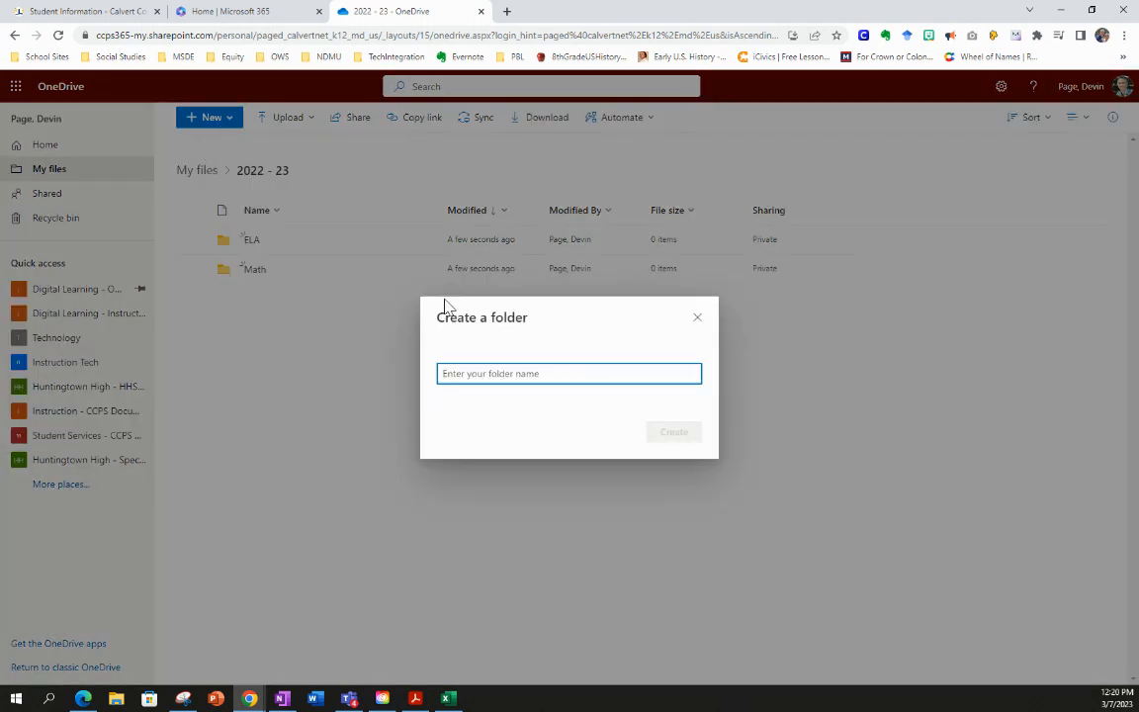
text(Scie)
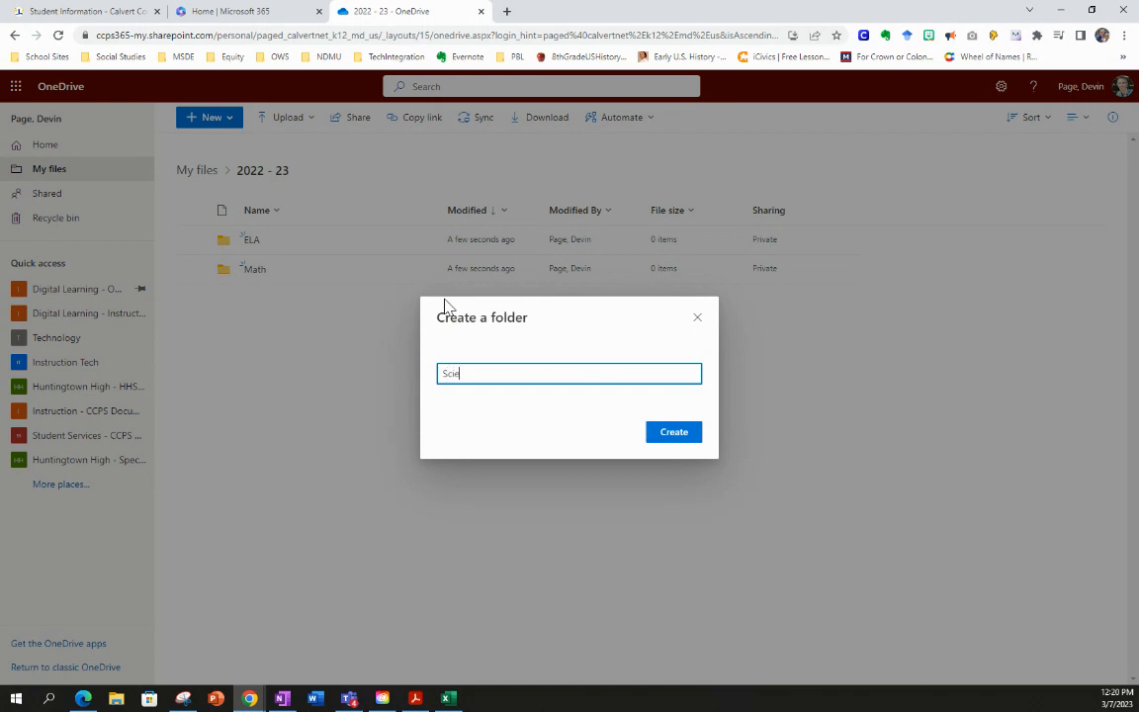
text(nce)
click(678, 439)
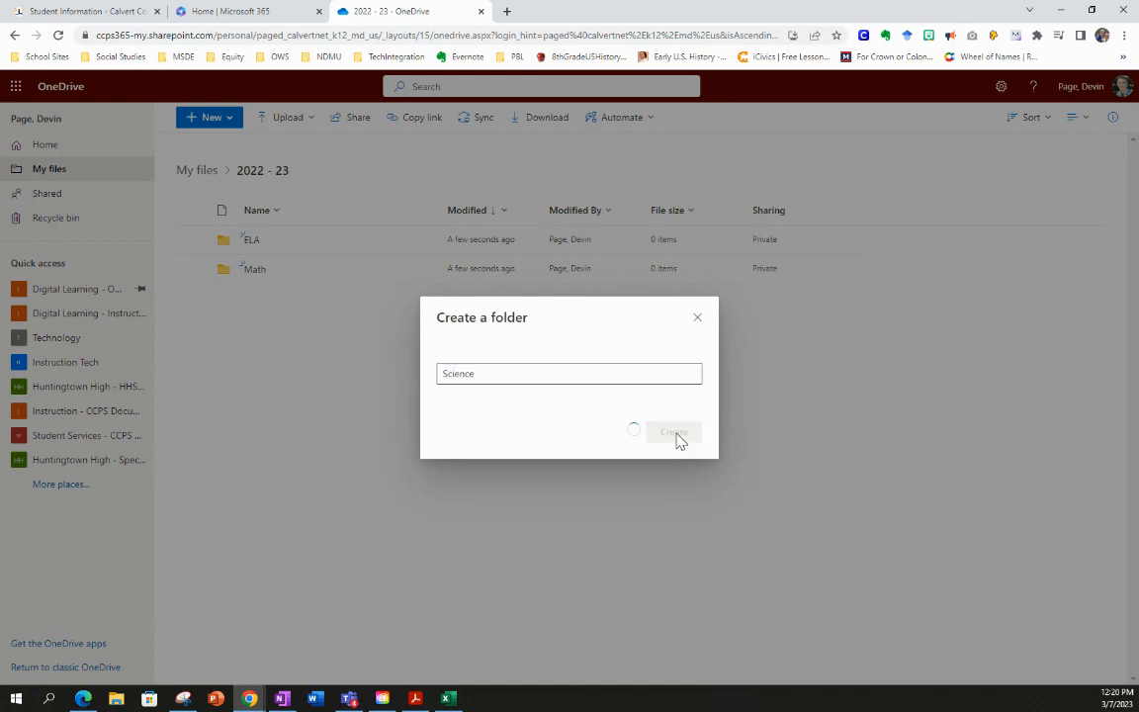
Create a subfolder named "Social Studies" inside the "2022 - 23" folder.
click(214, 119)
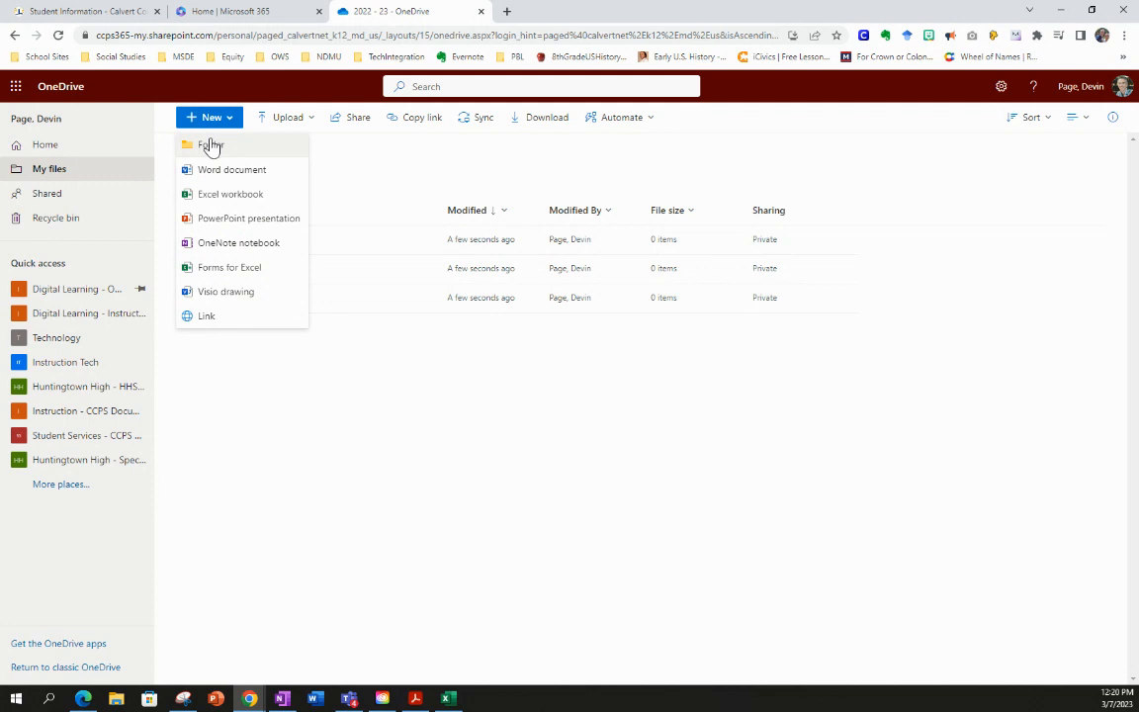
click(211, 149)
text(Social Studies)
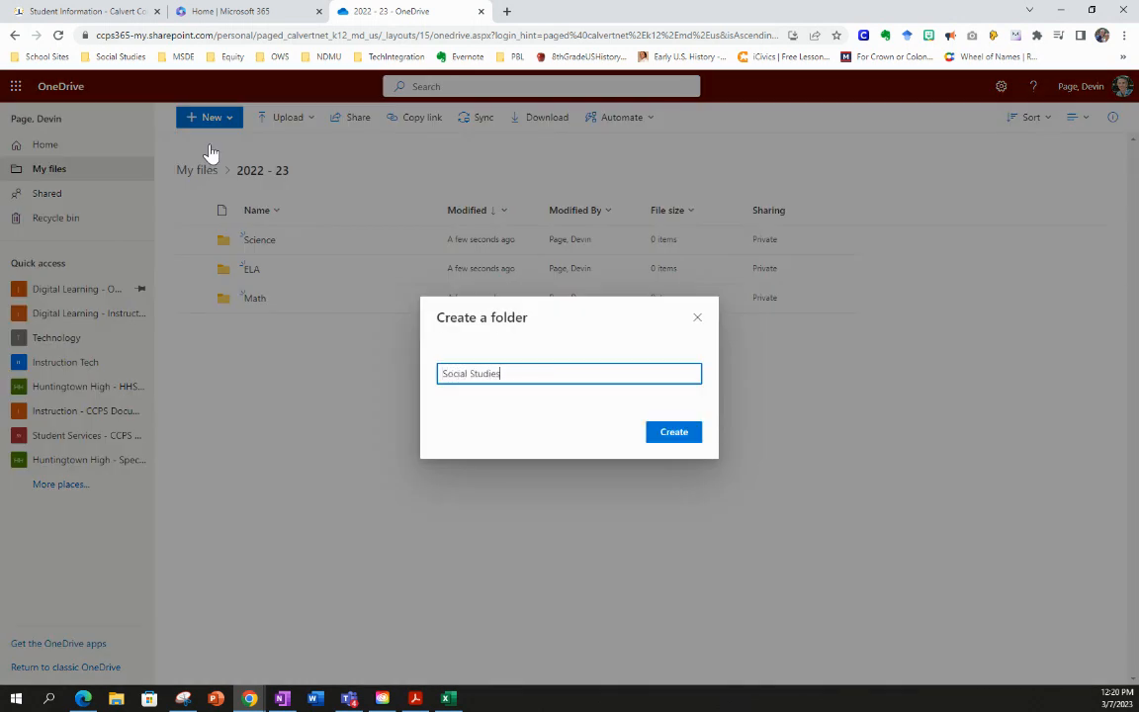
click(672, 435)
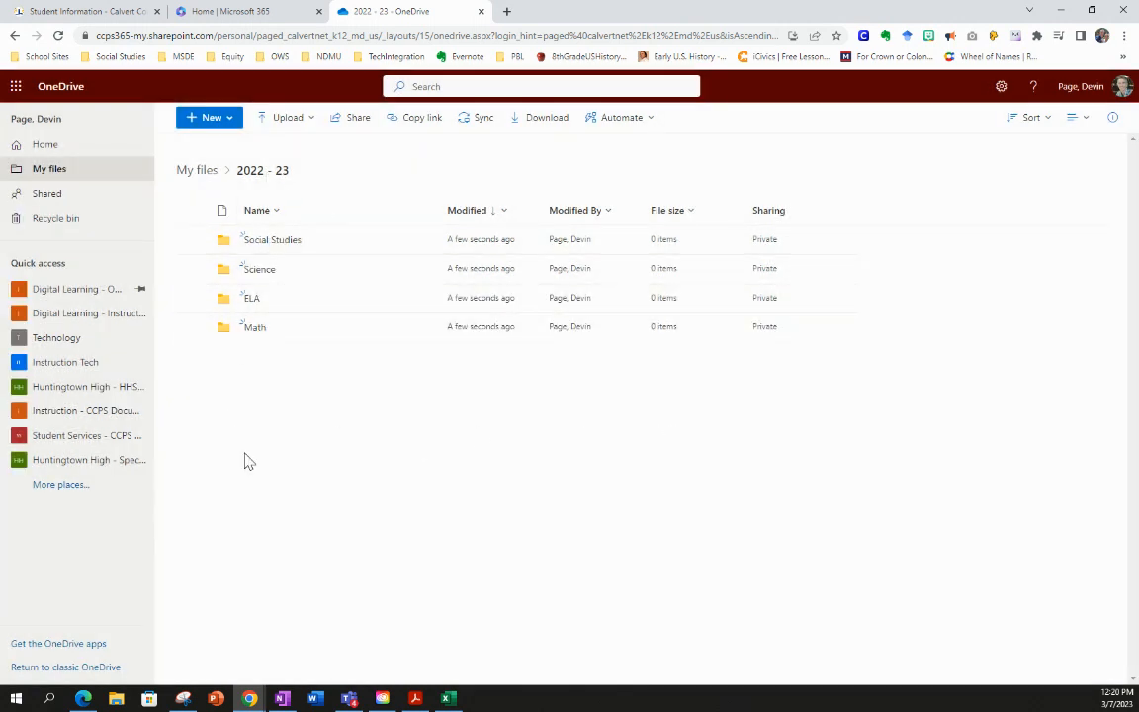
Go back to My files, reopen the "2022 - 23" folder to review its subfolders, and return to My files.
click(199, 173)
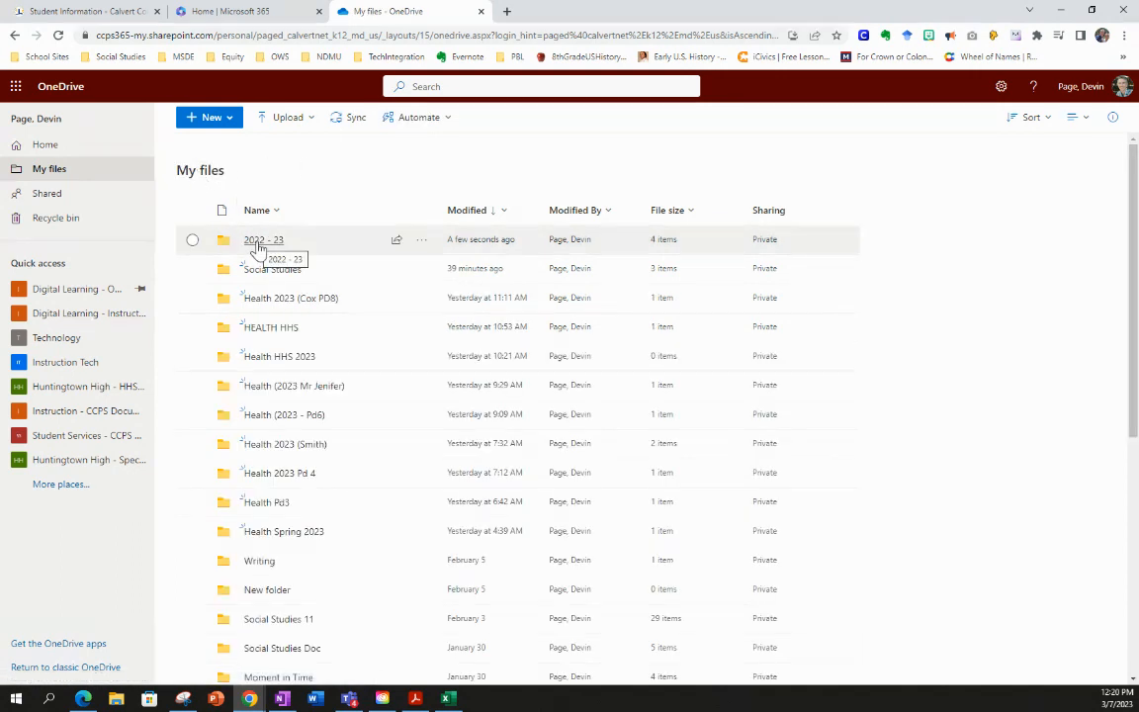
click(267, 242)
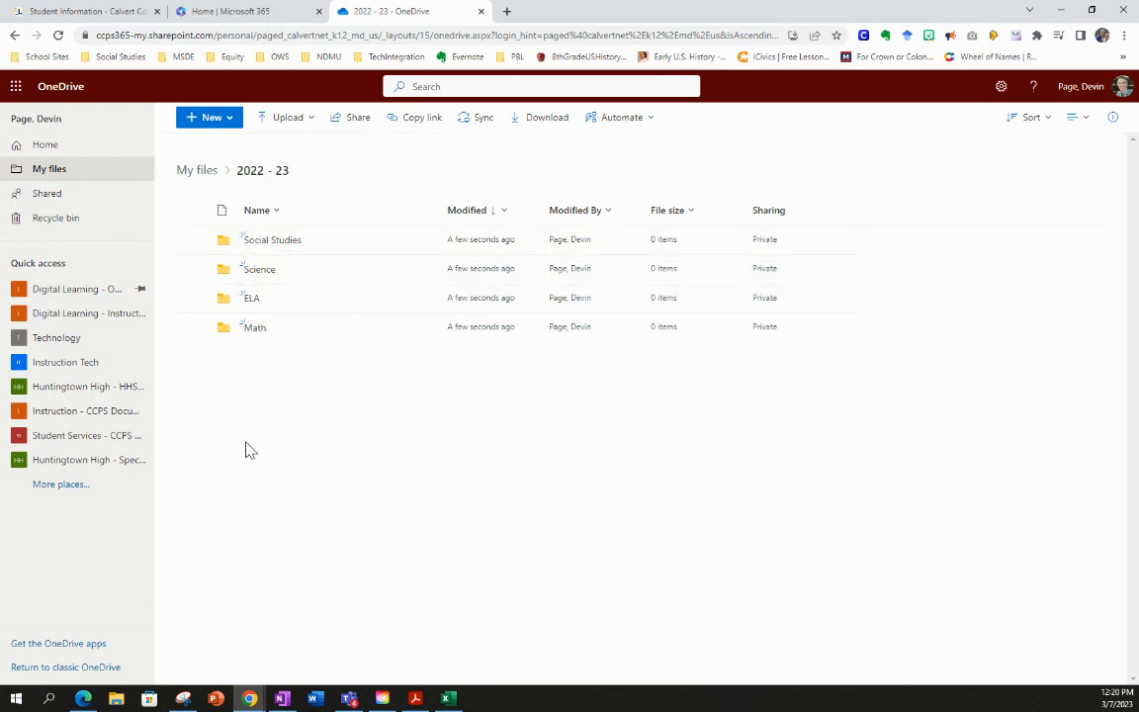
click(202, 174)
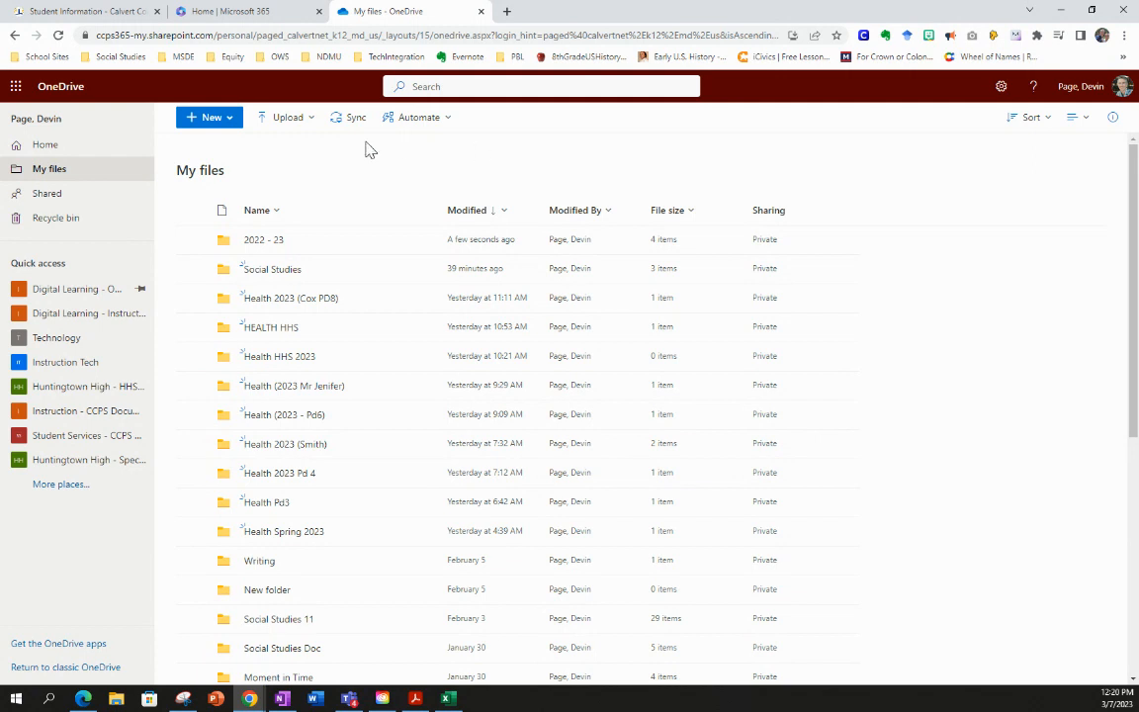
Switch to Word, create a blank document, and name the file "Social Studies Notes - " followed by the owner's last name.
click(16, 89)
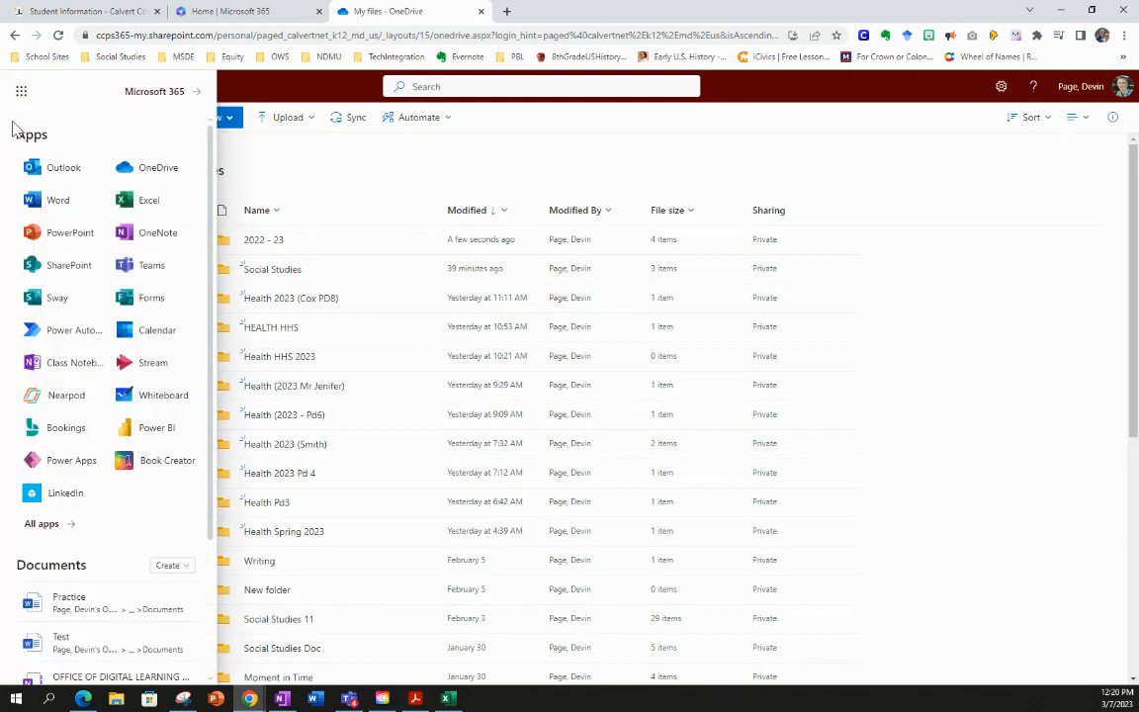
click(59, 202)
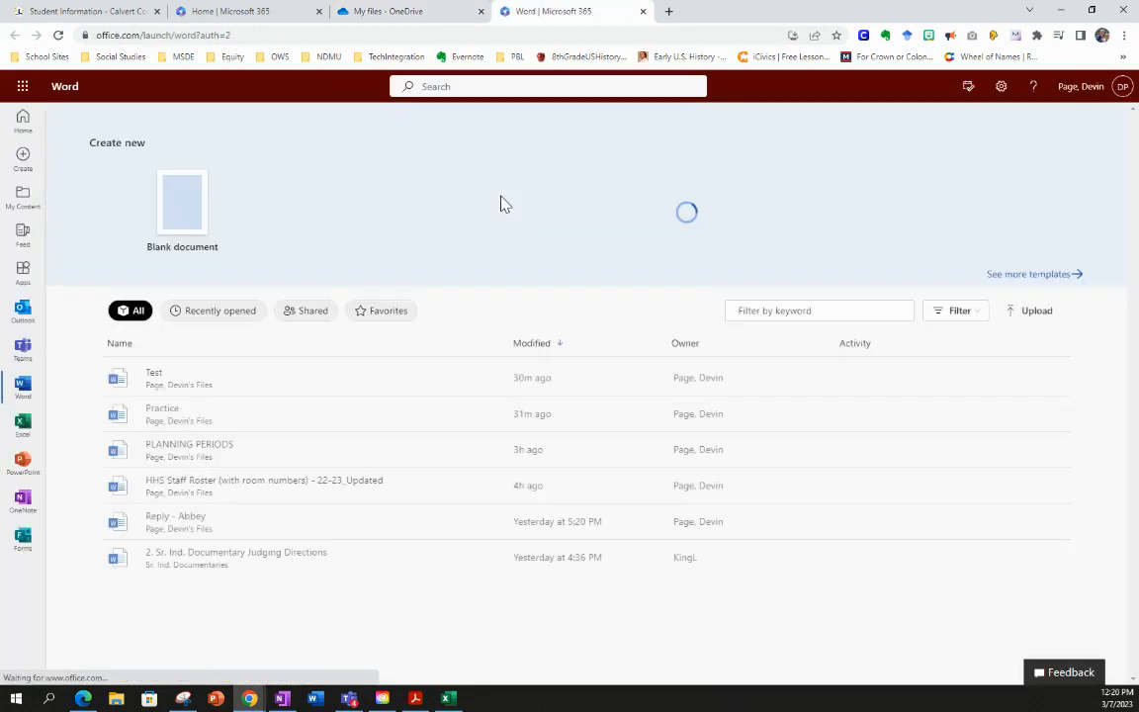
click(139, 223)
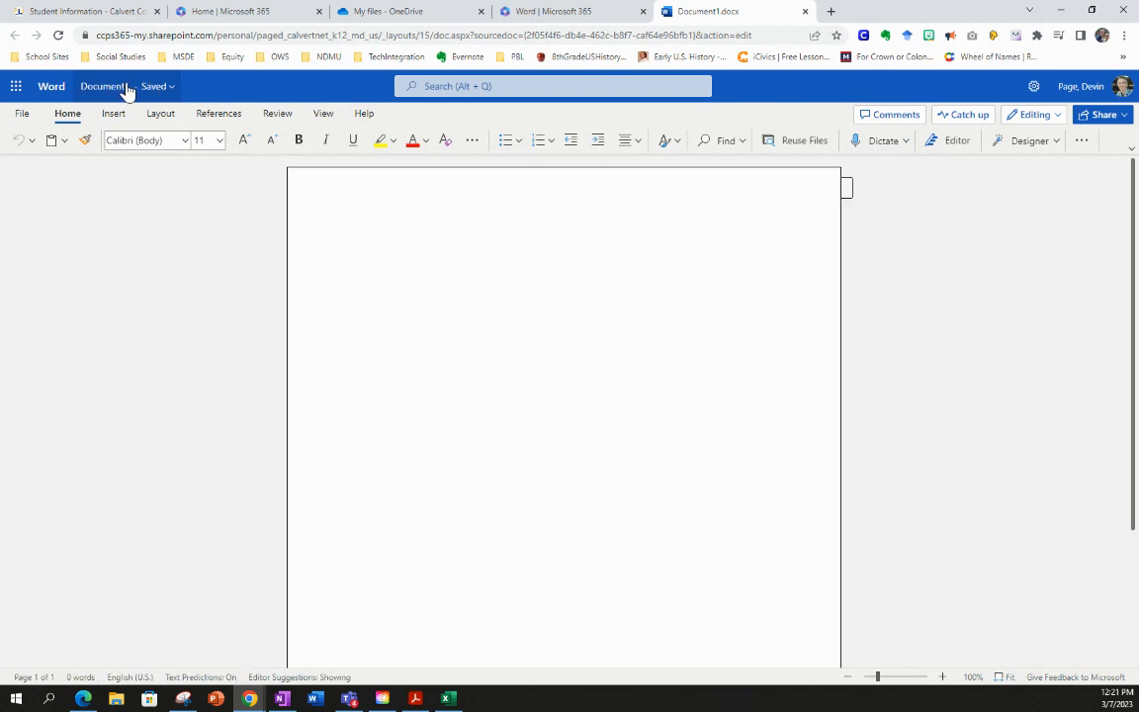
click(126, 88)
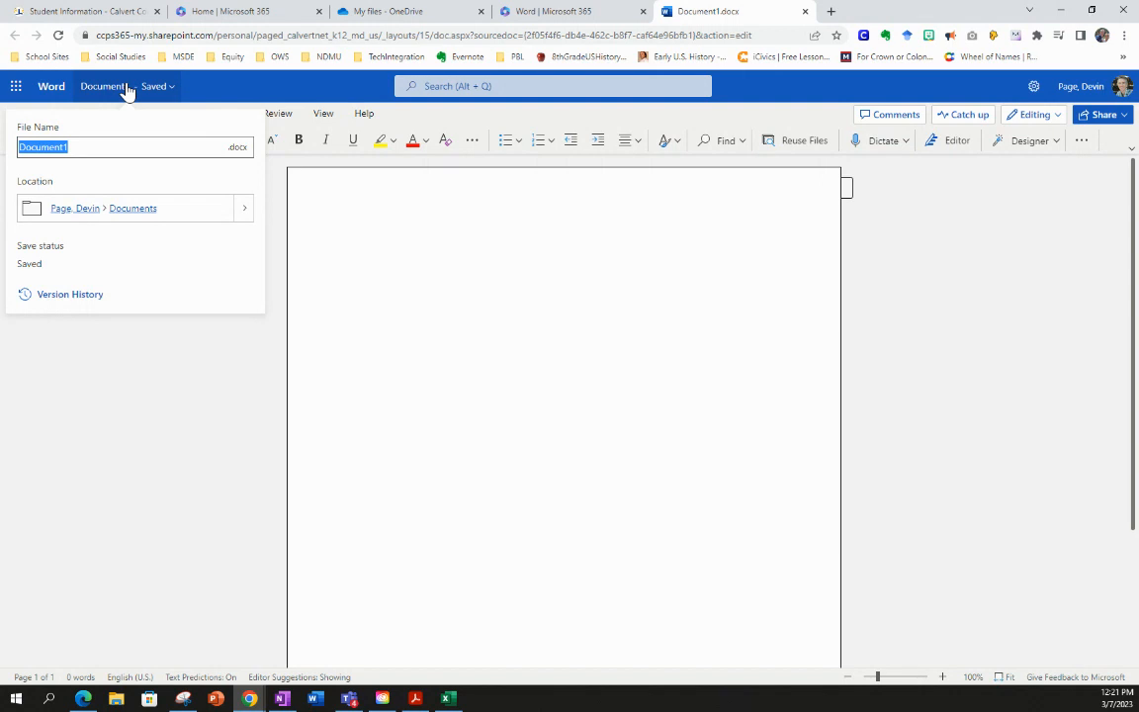
text(Social Studies Notes - Page)
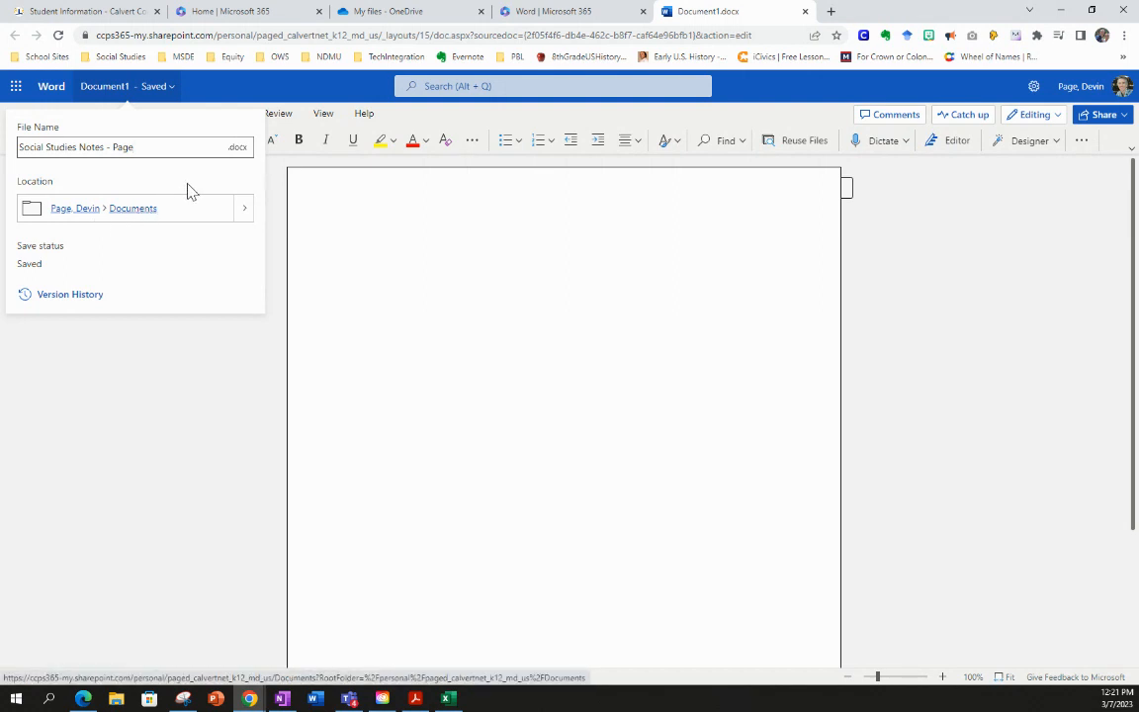
Move the notes document into the "Social Studies" subfolder of the "2022 - 23" folder.
click(244, 214)
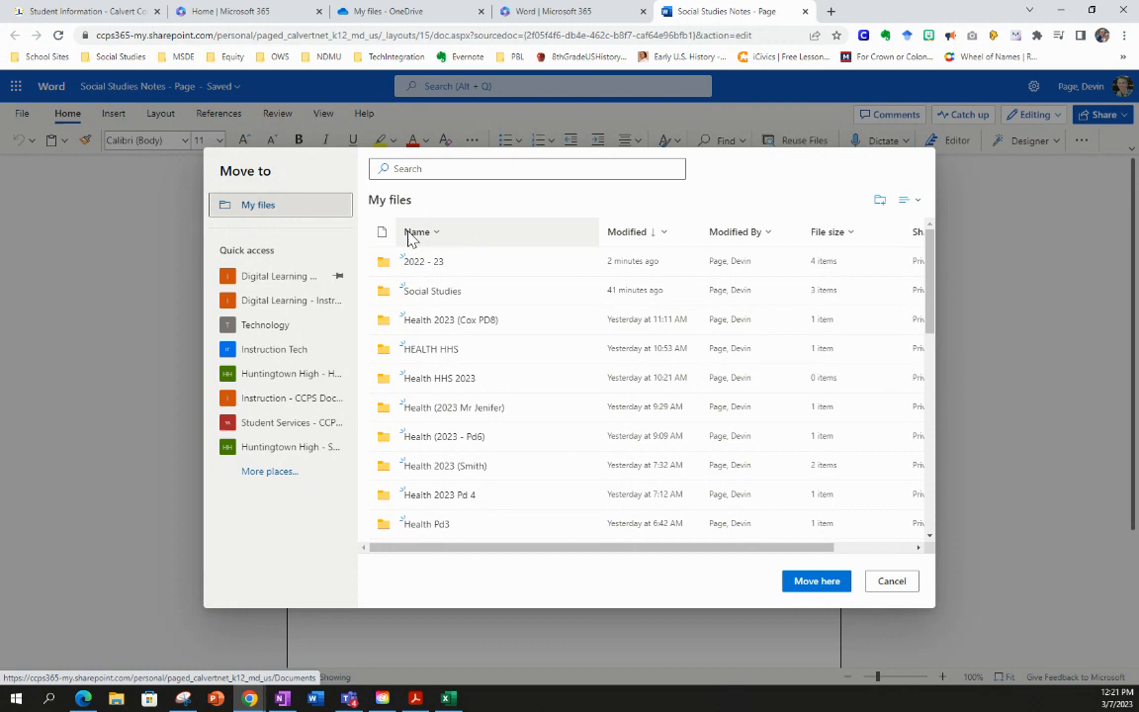
click(423, 264)
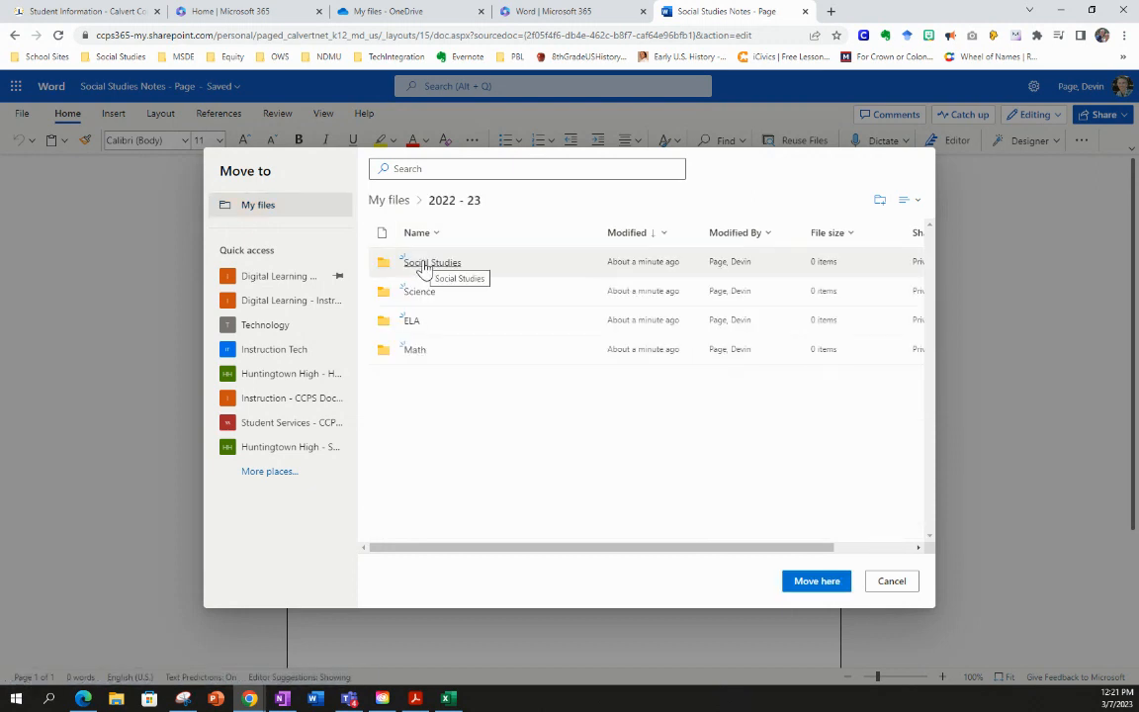
click(423, 263)
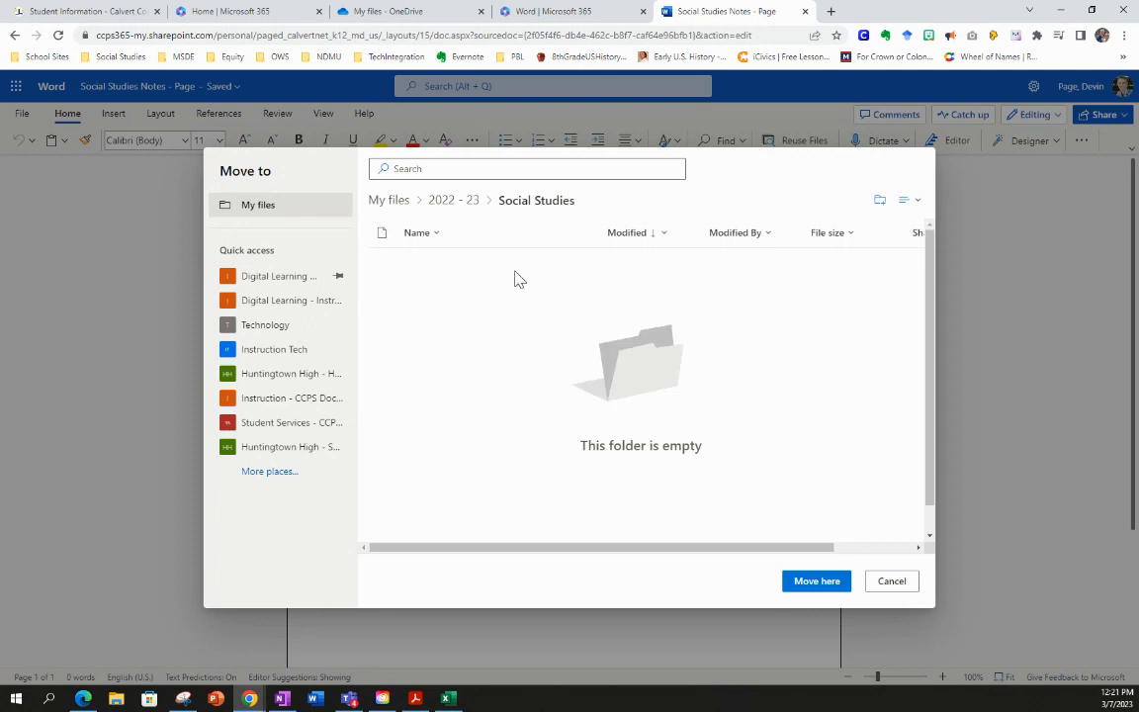
click(811, 585)
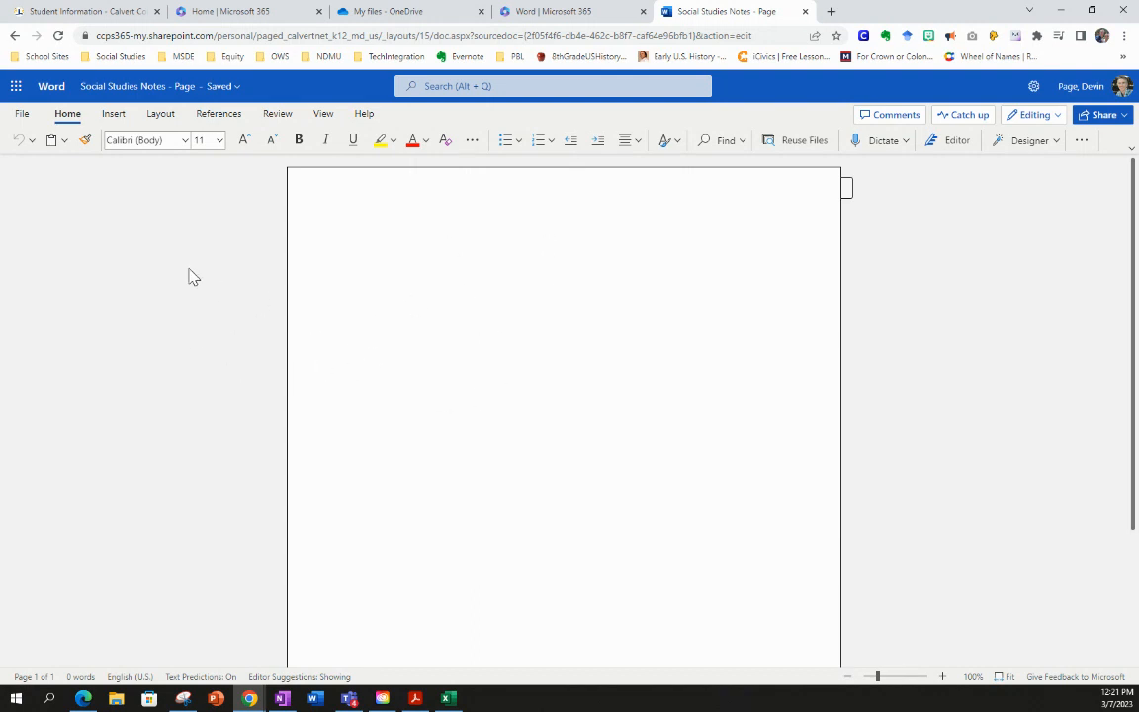
Check the notes document's save location, then switch to OneDrive and open the "Social Studies" subfolder of "2022 - 23".
click(136, 88)
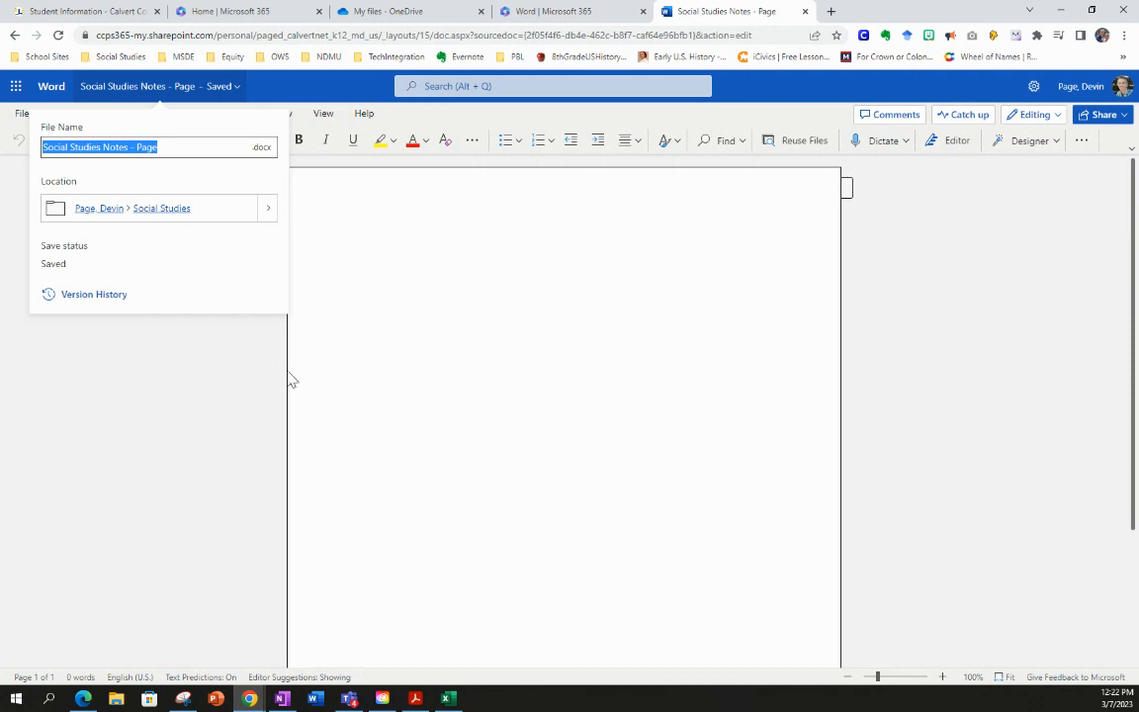
click(398, 399)
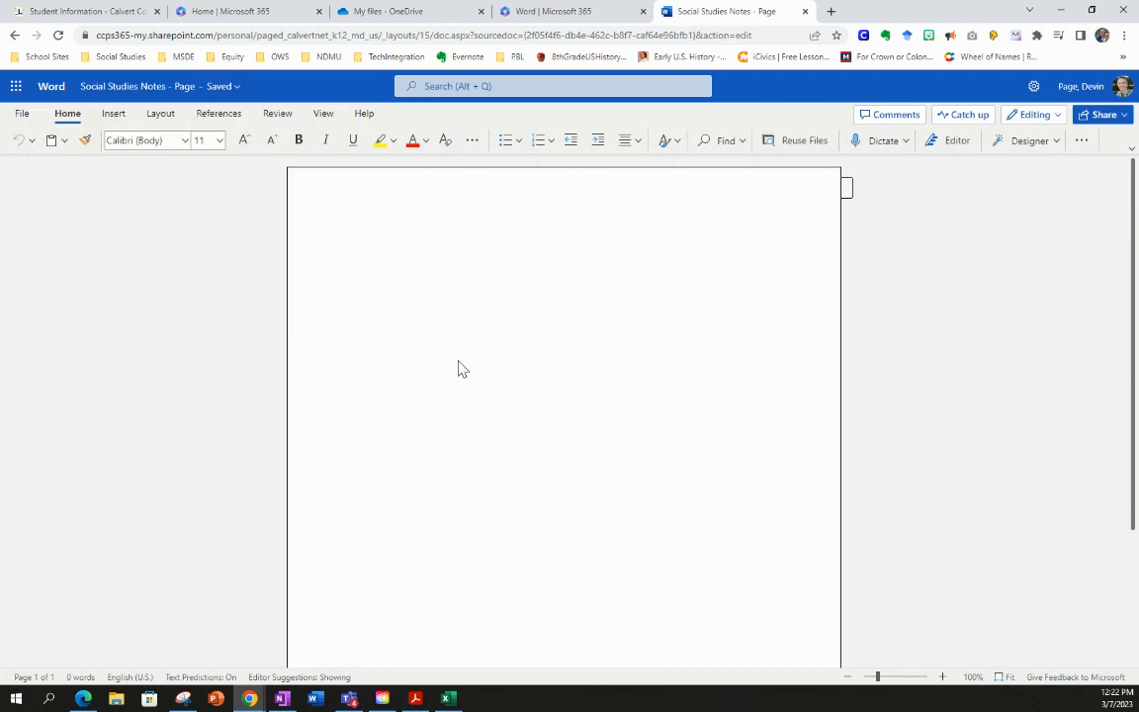
click(384, 16)
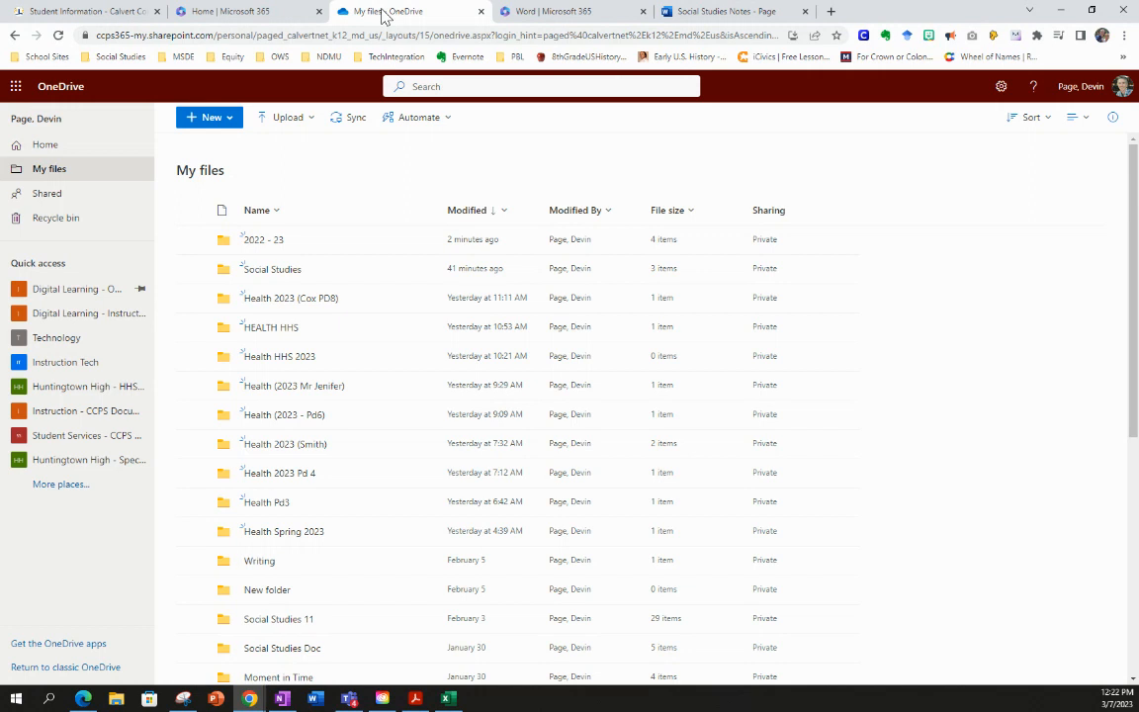
click(261, 240)
click(265, 241)
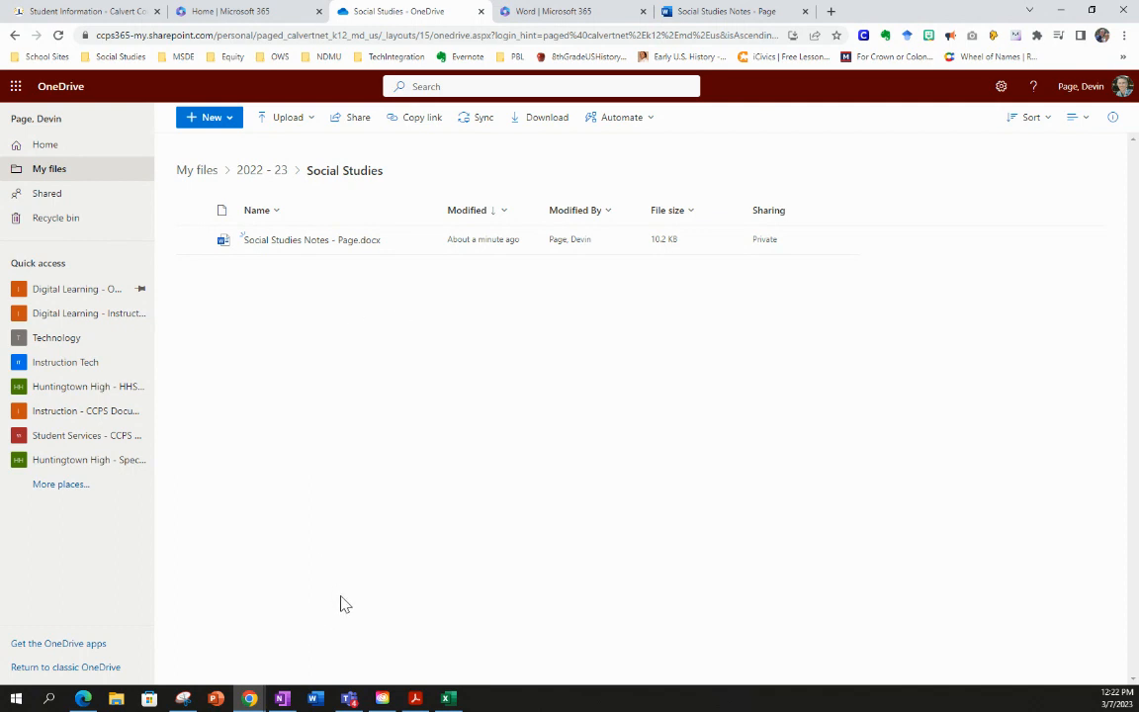
Switch to desktop Word, create a blank document, and save it as "Science Notes" in the school OneDrive's "2022 - 23" > "Science" folder.
click(317, 699)
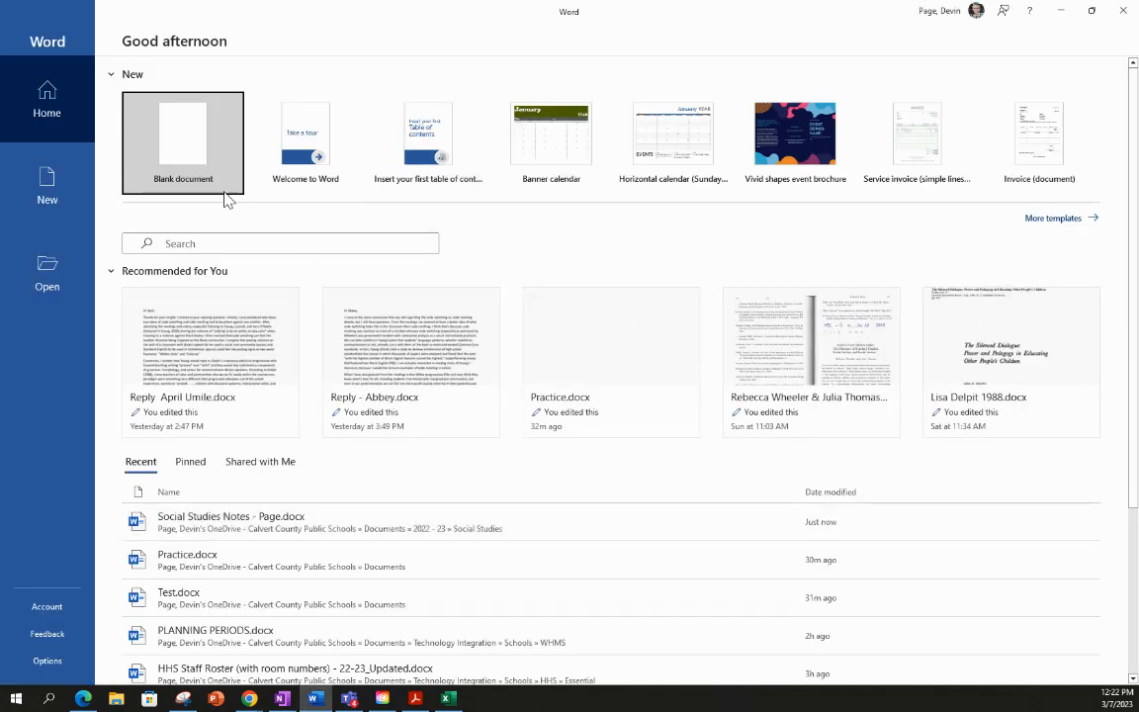
click(184, 145)
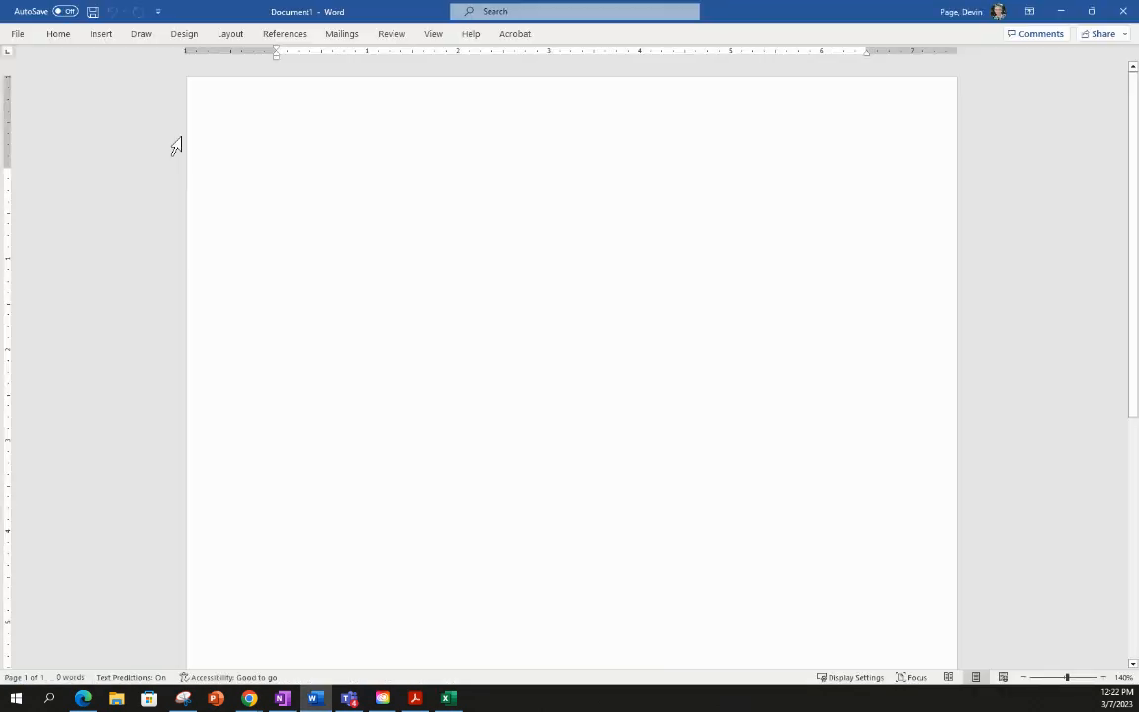
click(20, 34)
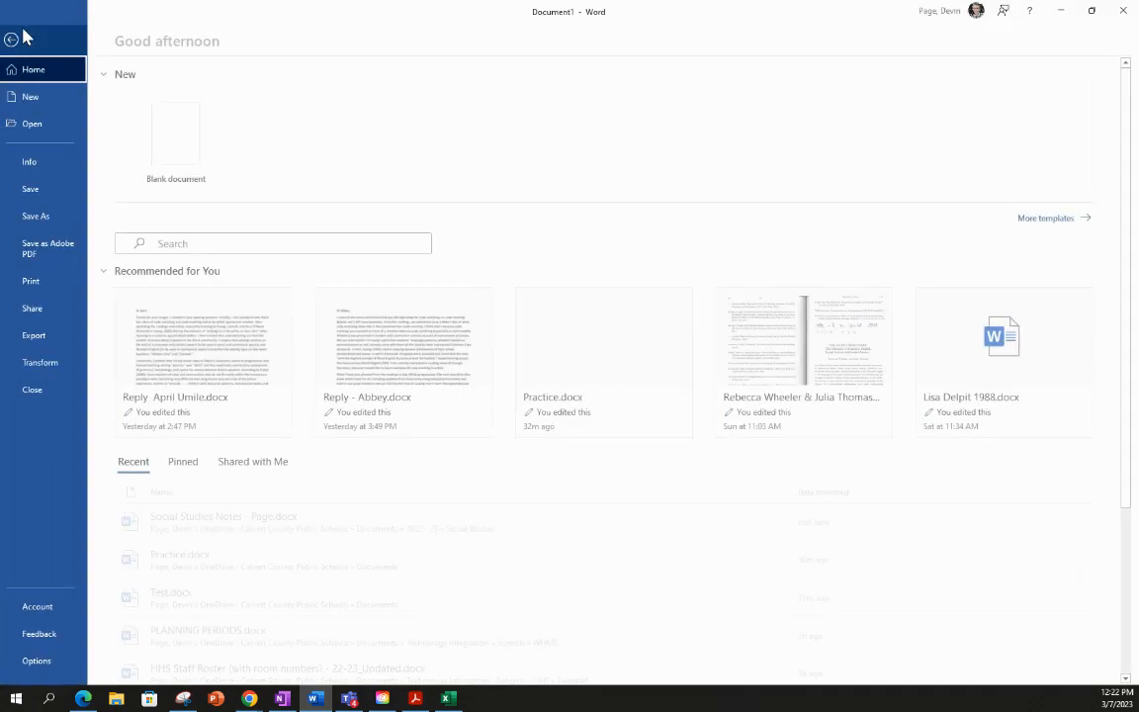
click(44, 216)
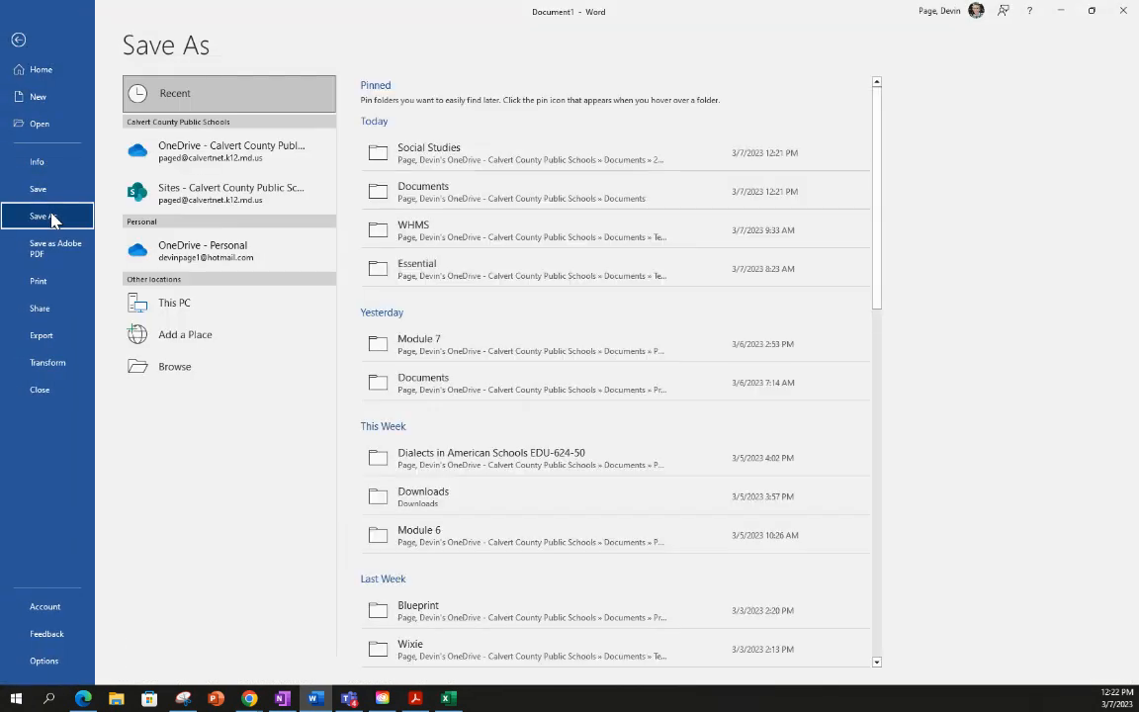
click(227, 158)
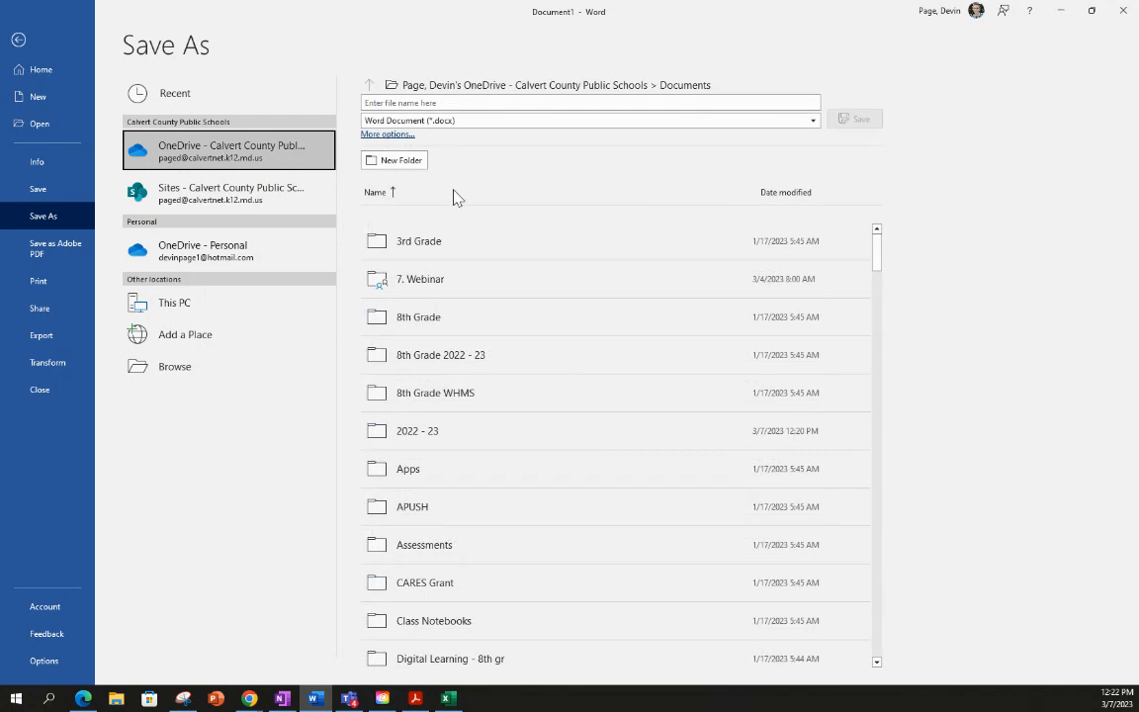
click(414, 433)
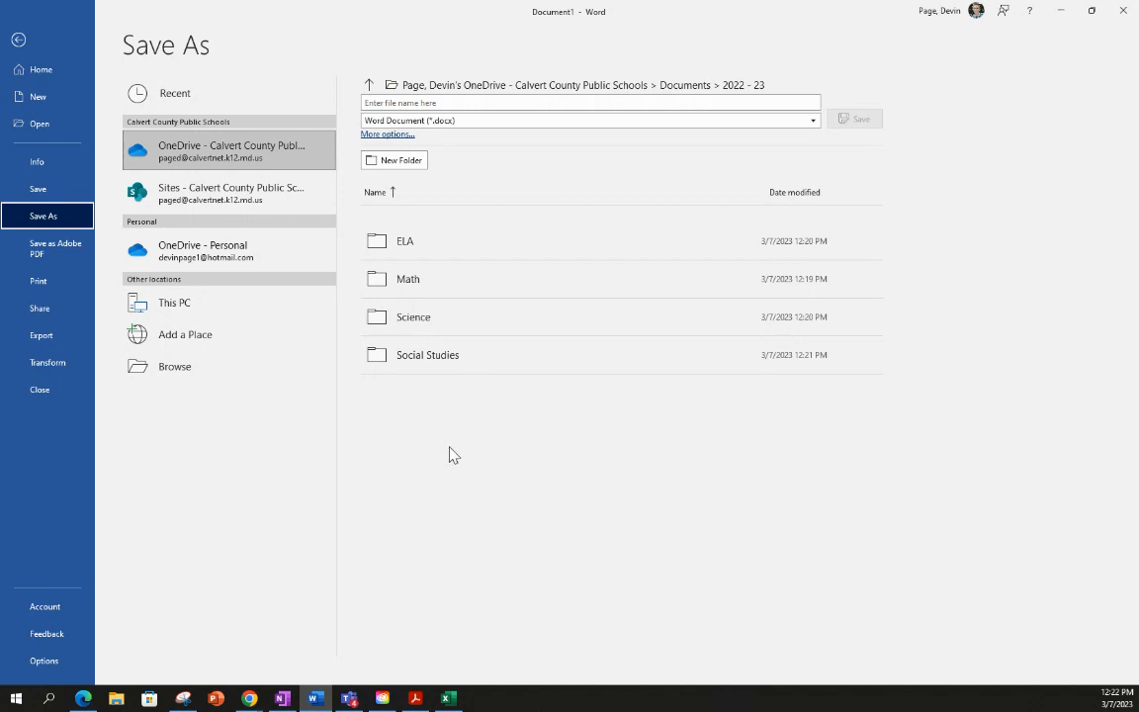
click(414, 317)
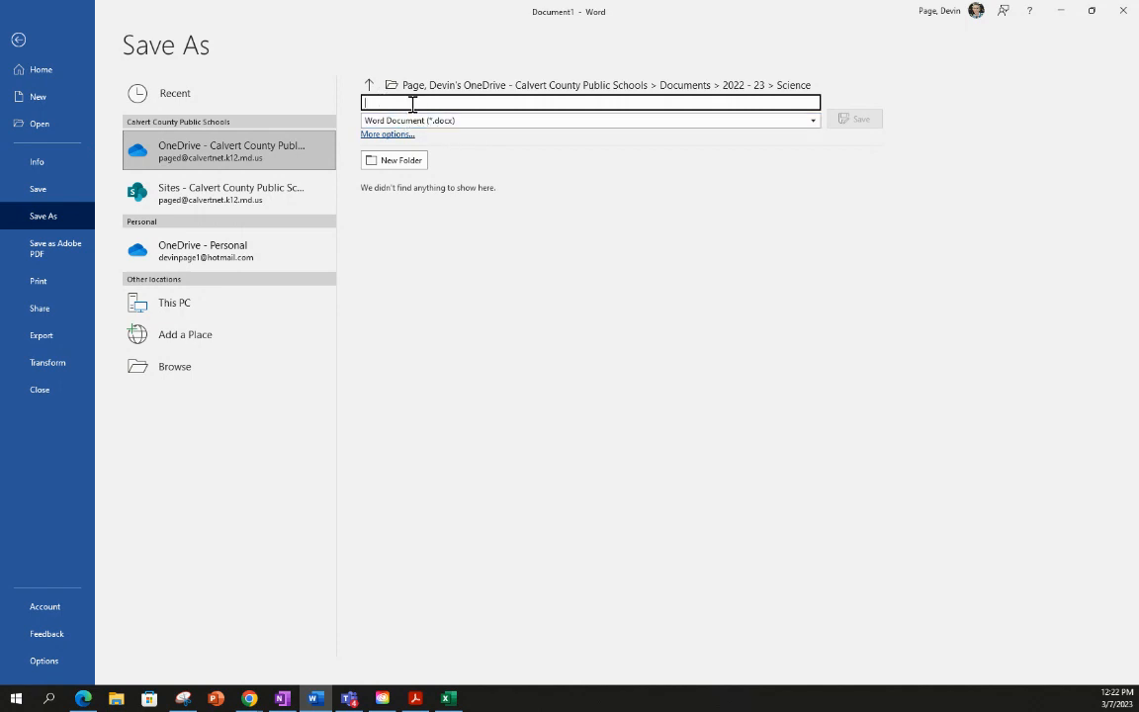
text(Scie)
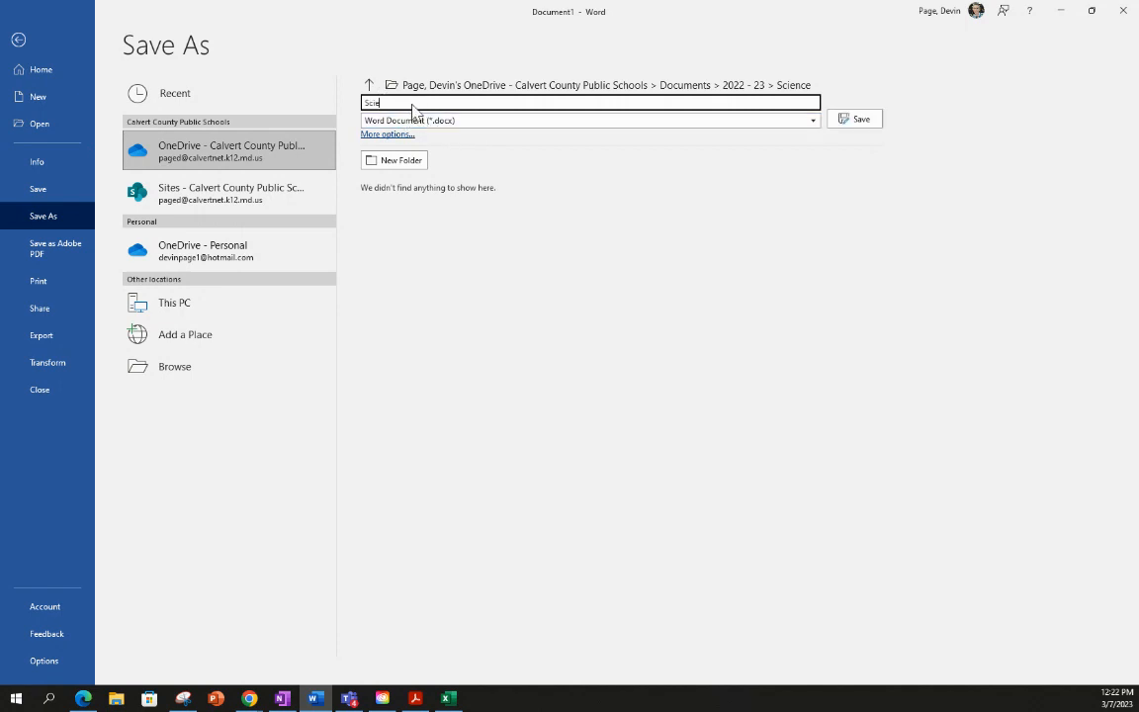
text(nce Notes)
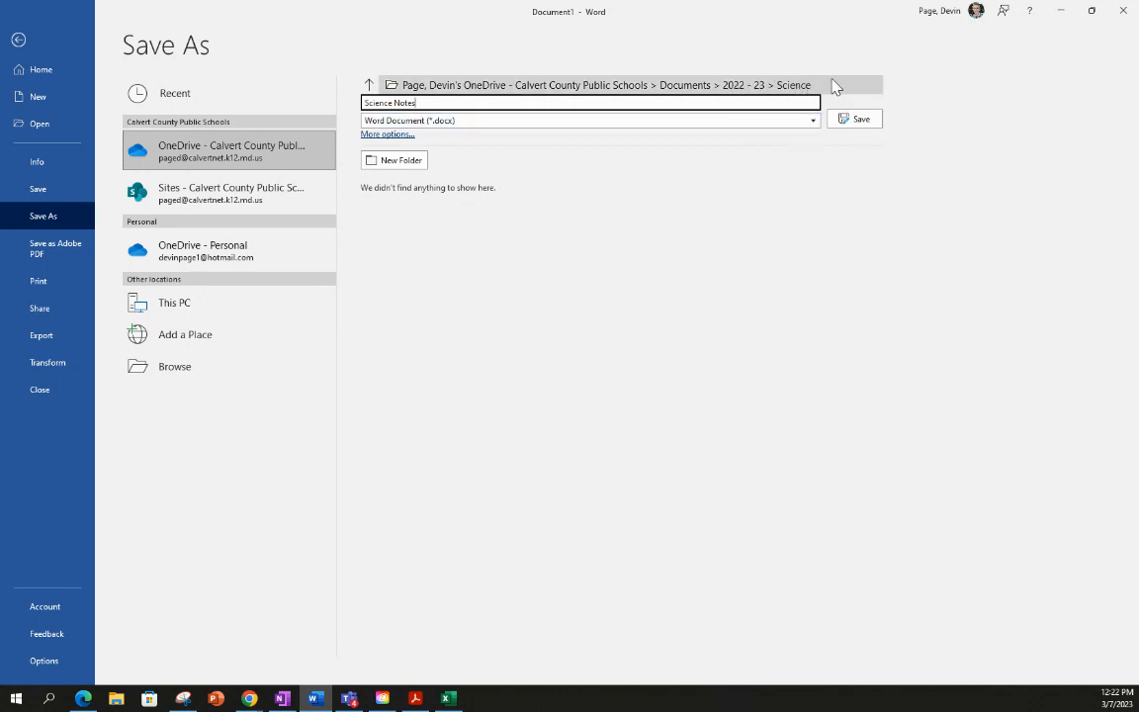
click(856, 120)
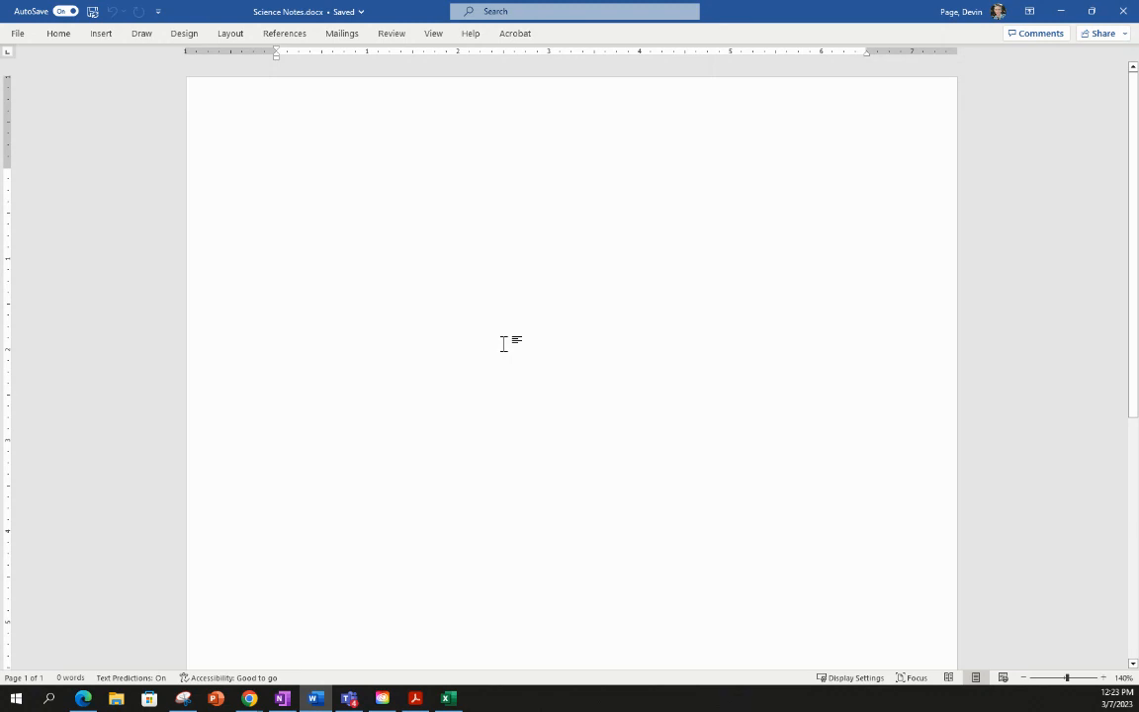
Check the Science Notes file's location, switch to OneDrive to view the "Science" subfolder's contents, and return to the "2022 - 23" folder.
click(293, 14)
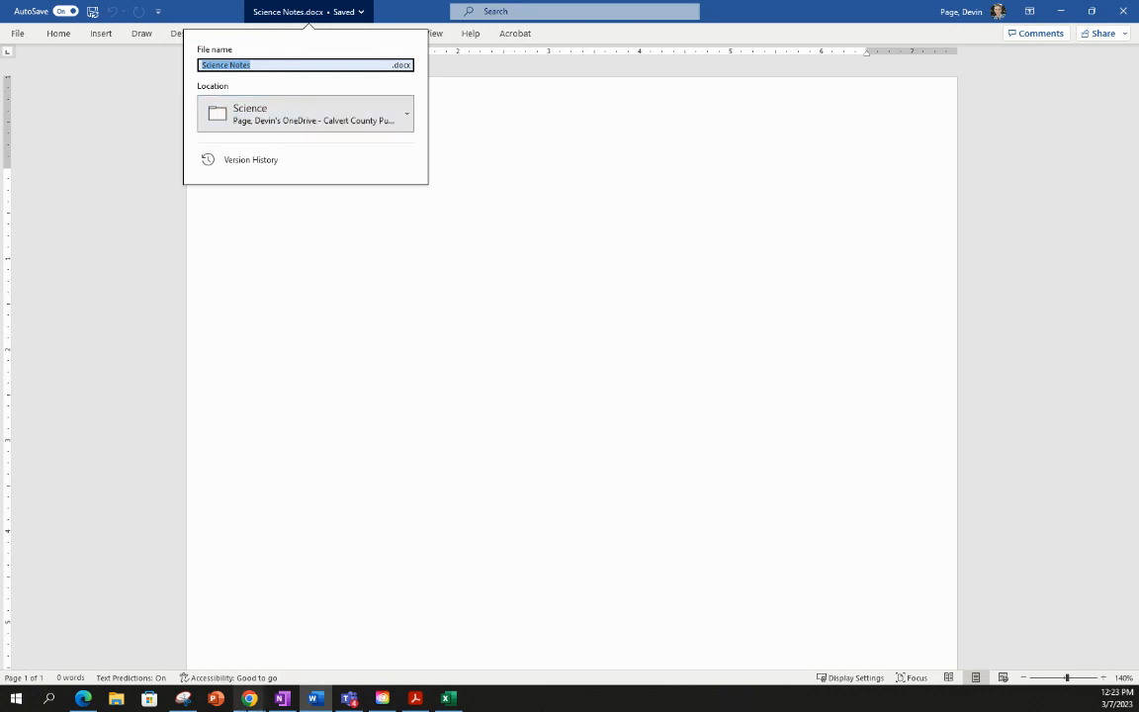
click(249, 698)
mouse_move(435, 648)
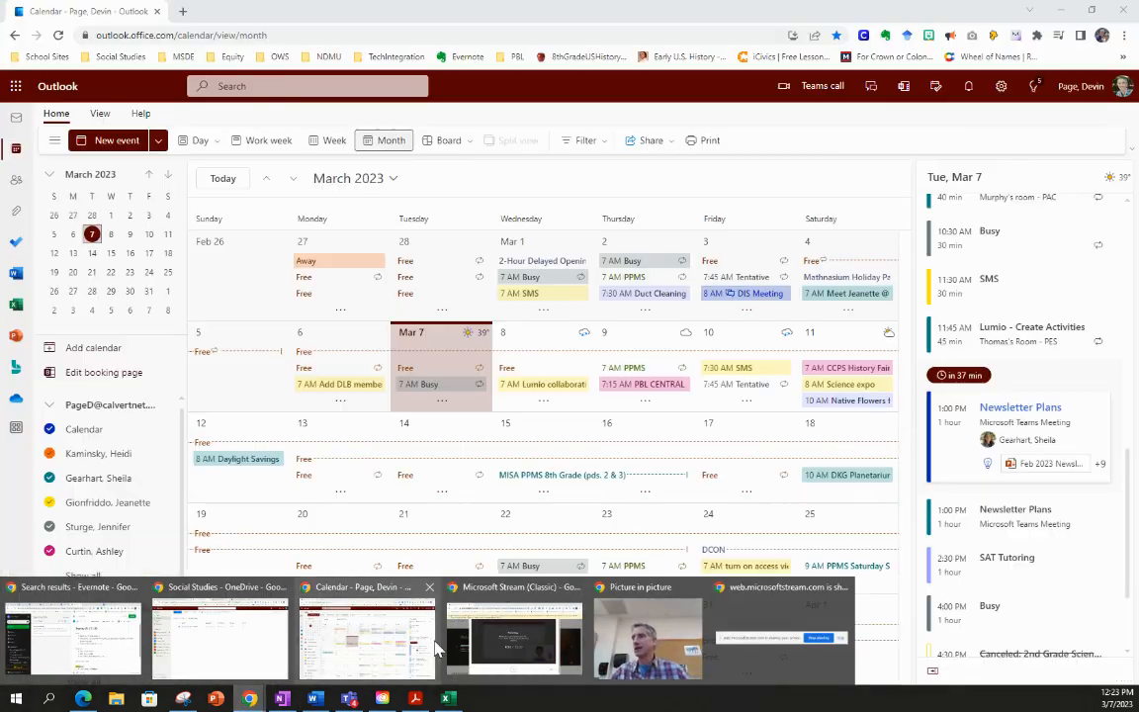
click(229, 642)
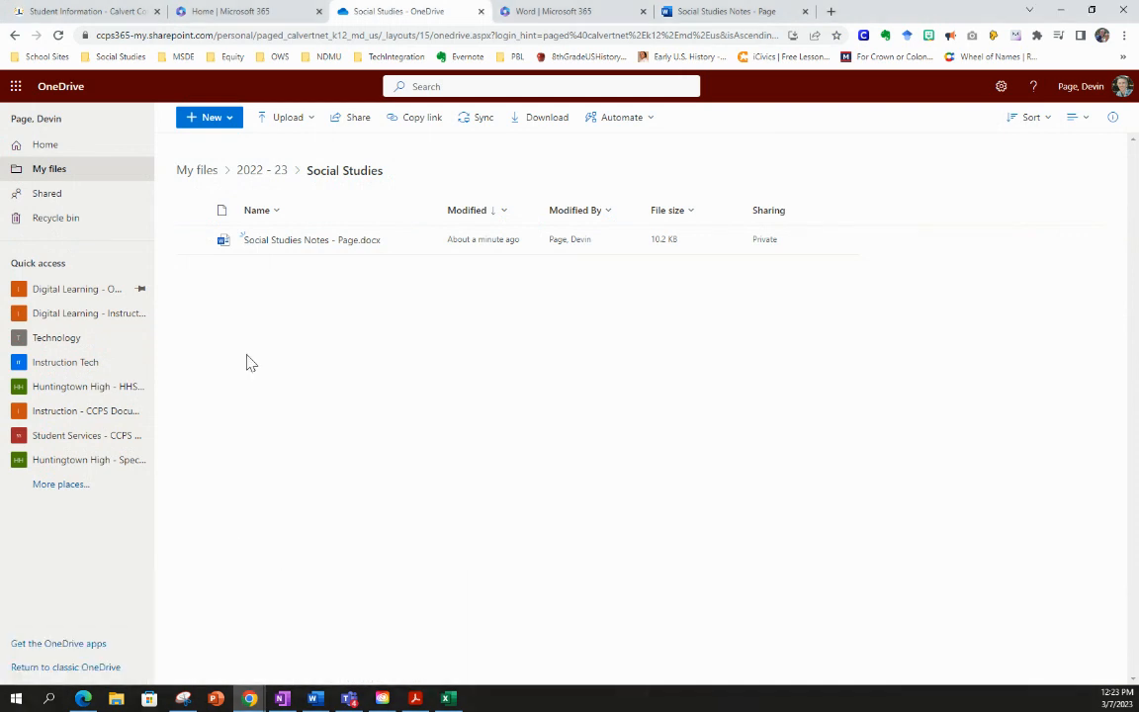
click(260, 173)
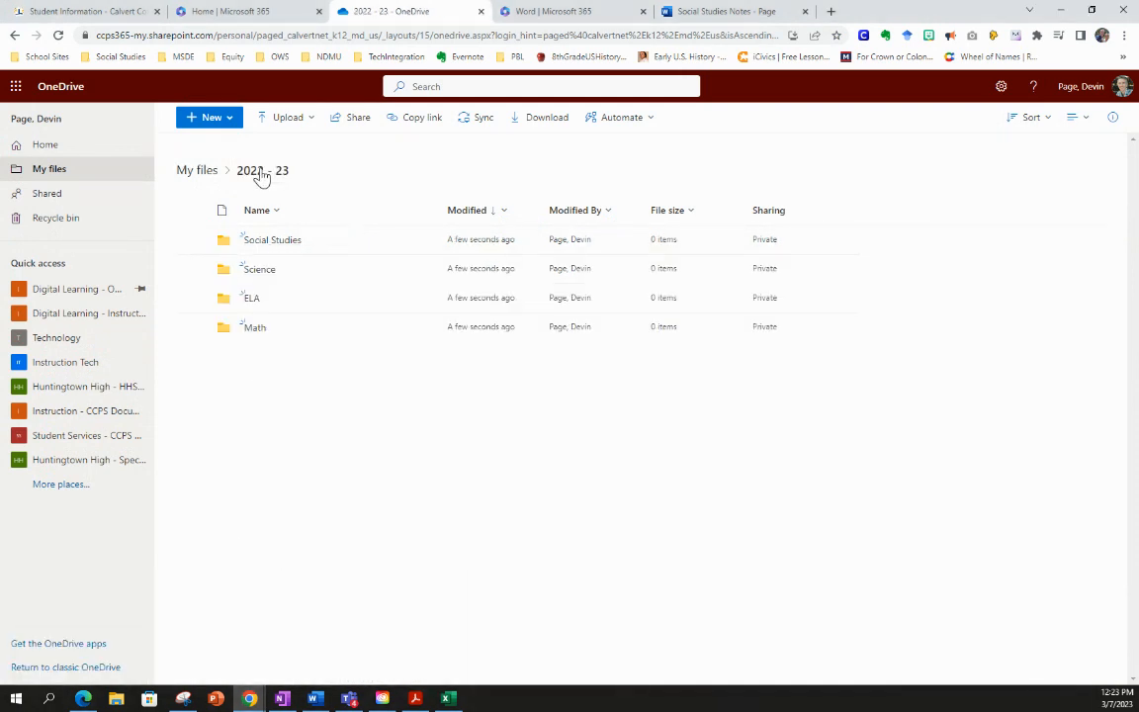
click(258, 270)
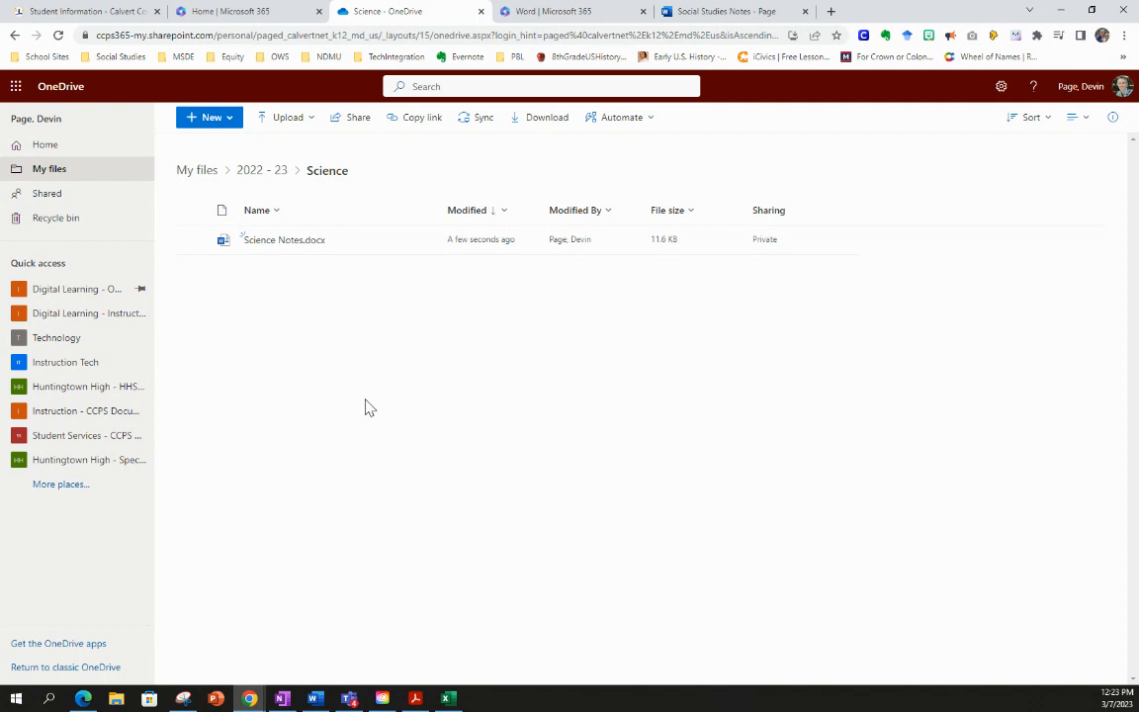
click(263, 176)
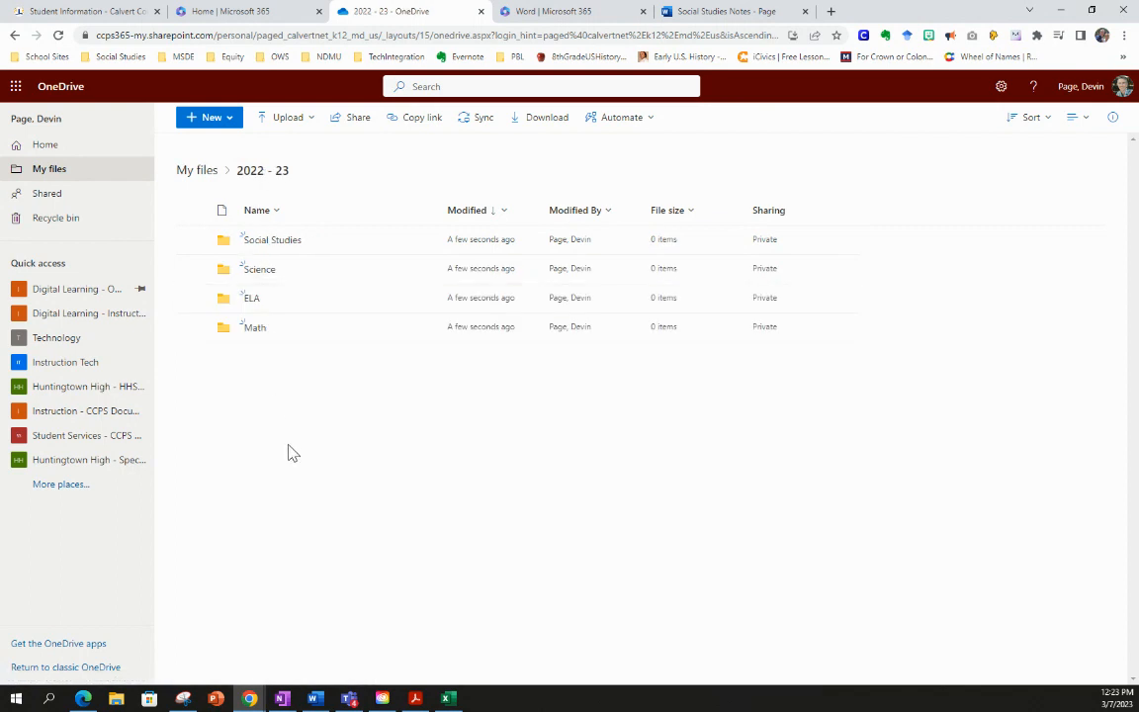